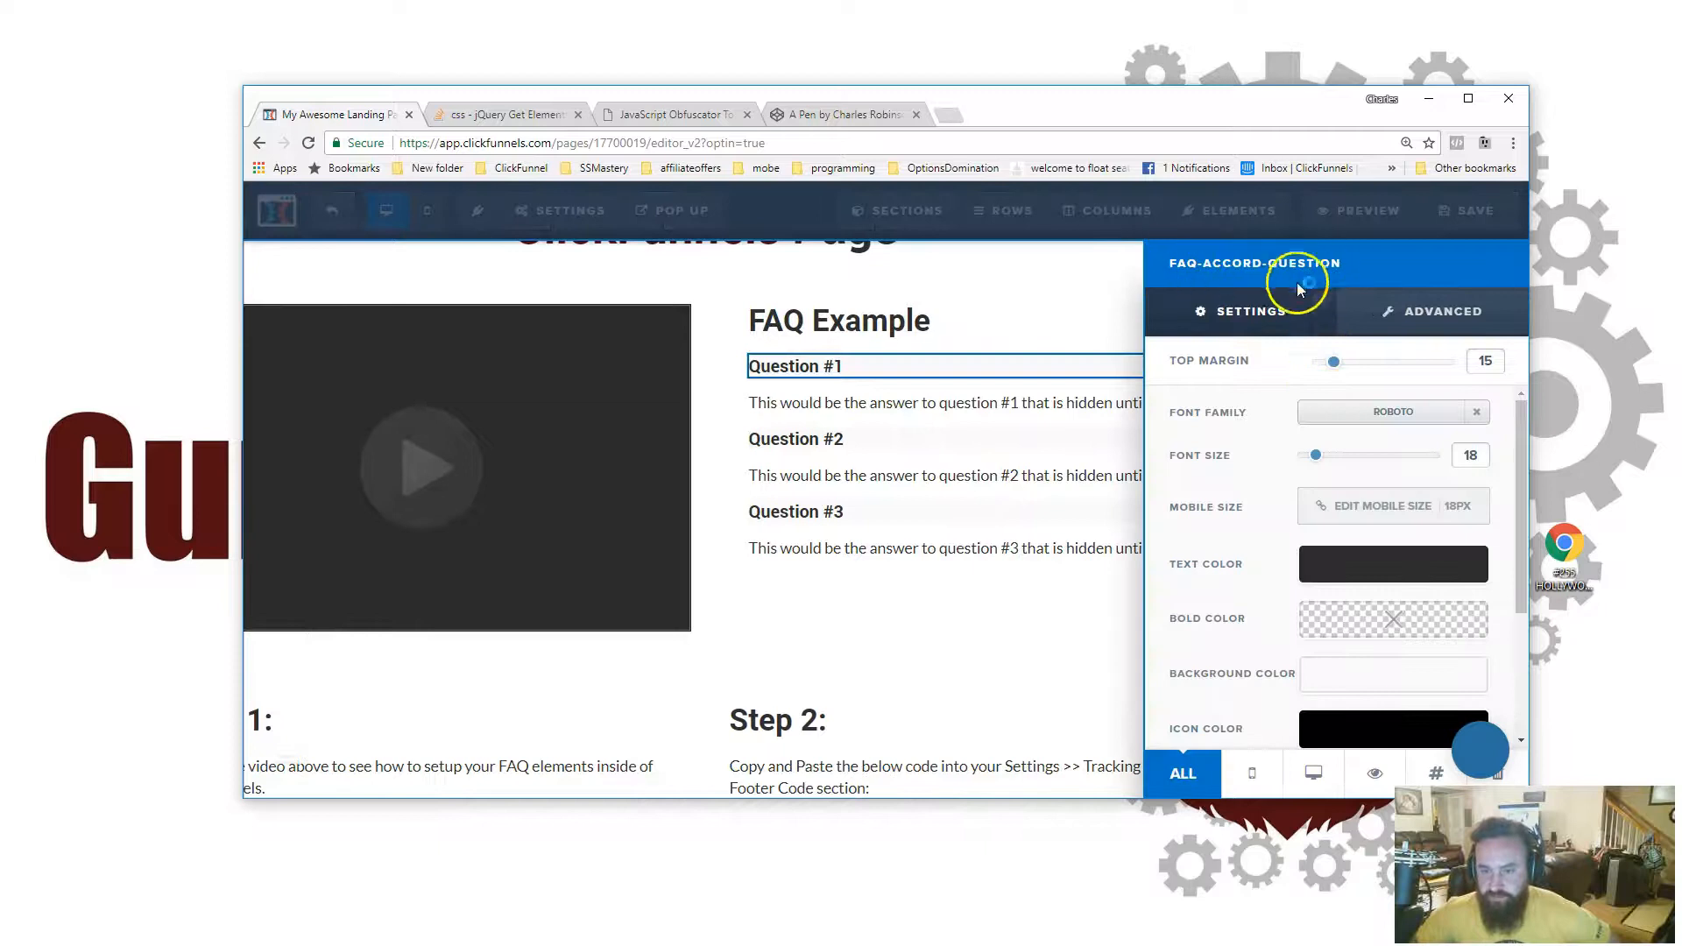
Step: Review the settings of the answer under Question #1 and the elements available to add below it
{"action": "left_click", "coordinate": [916, 342]}
{"action": "left_click", "coordinate": [1162, 381]}
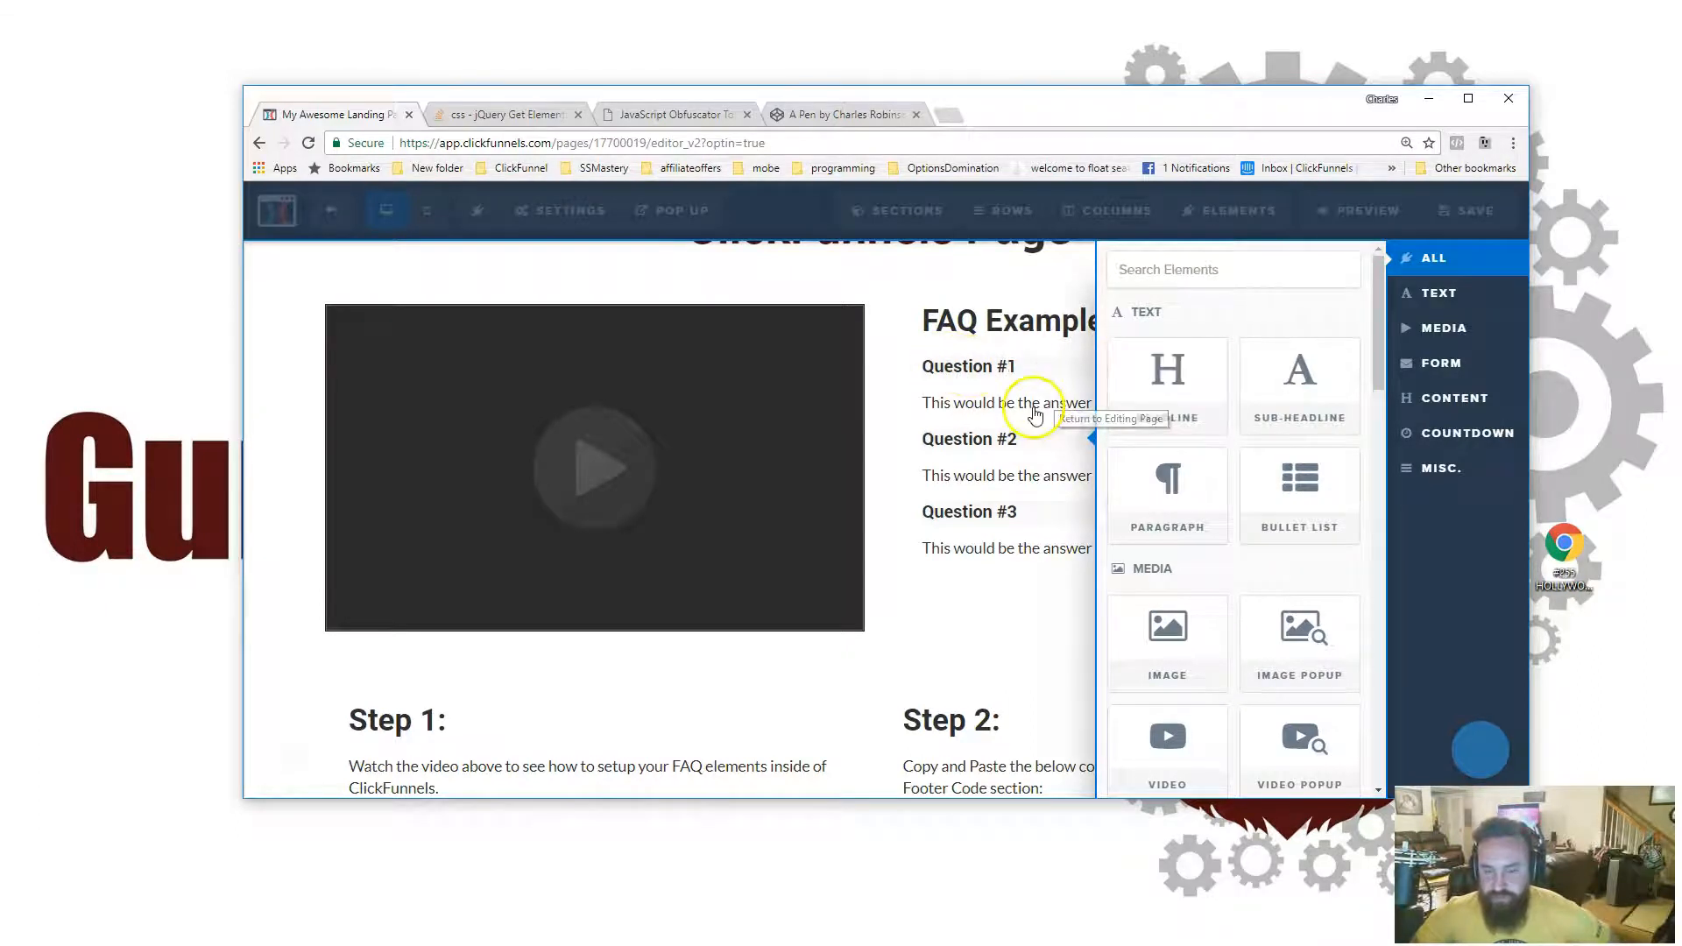
{"action": "left_click", "coordinate": [1034, 315]}
{"action": "left_click", "coordinate": [1329, 390]}
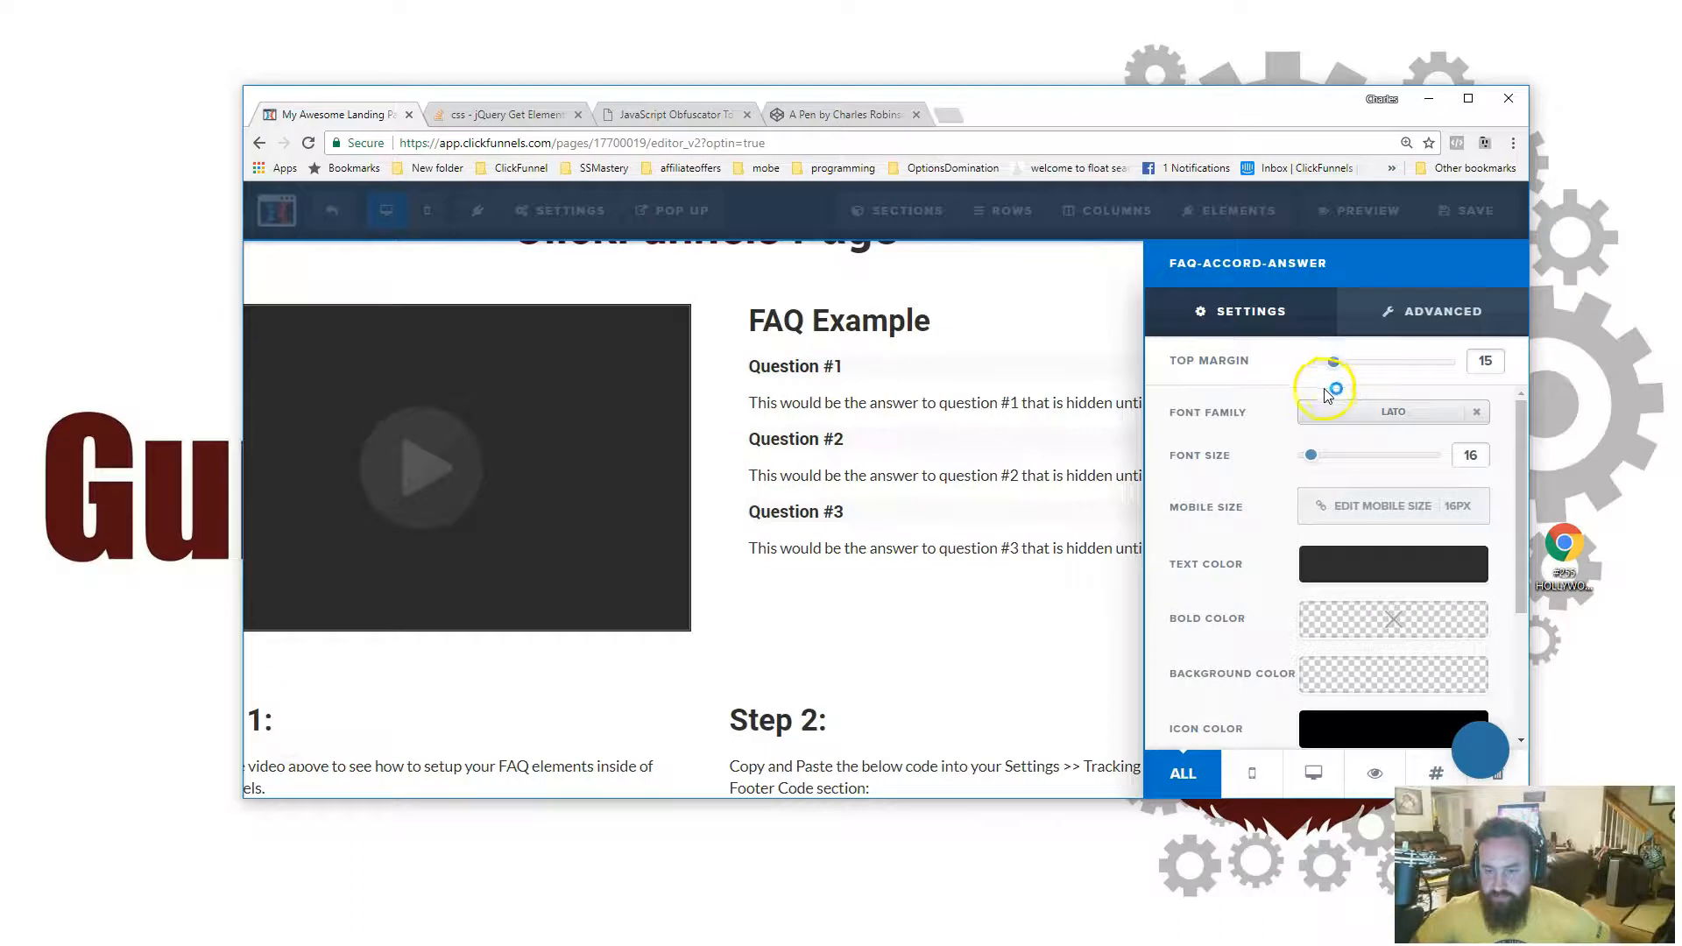
{"action": "left_click", "coordinate": [1072, 404]}
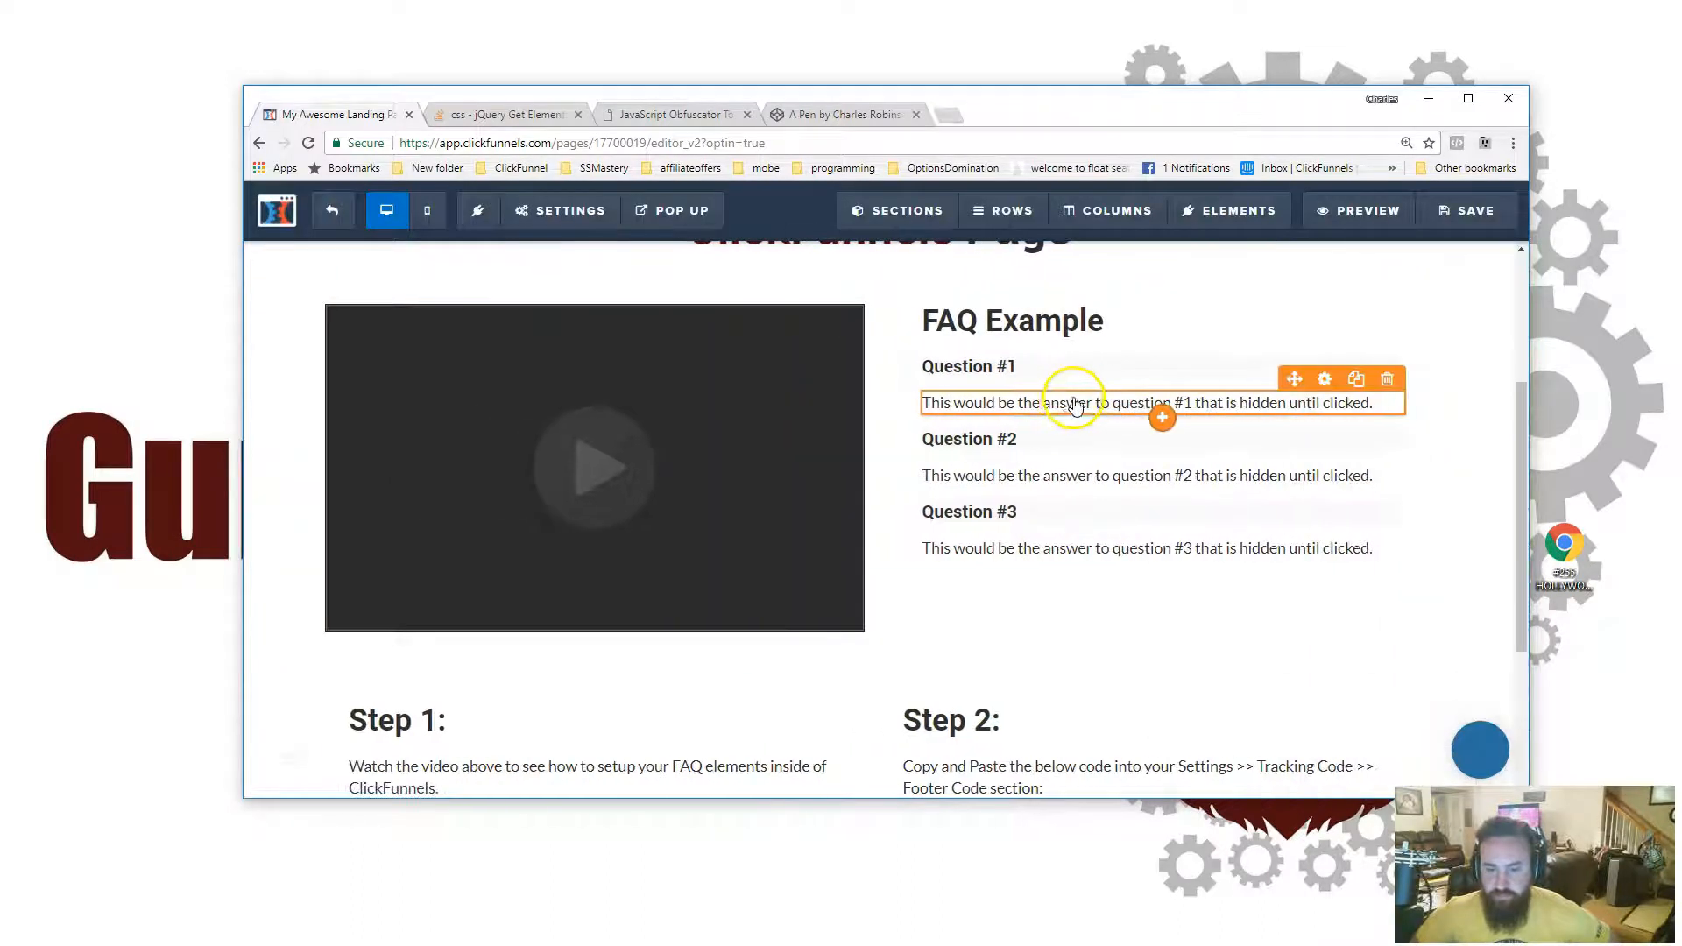
{"action": "left_click", "coordinate": [1163, 416]}
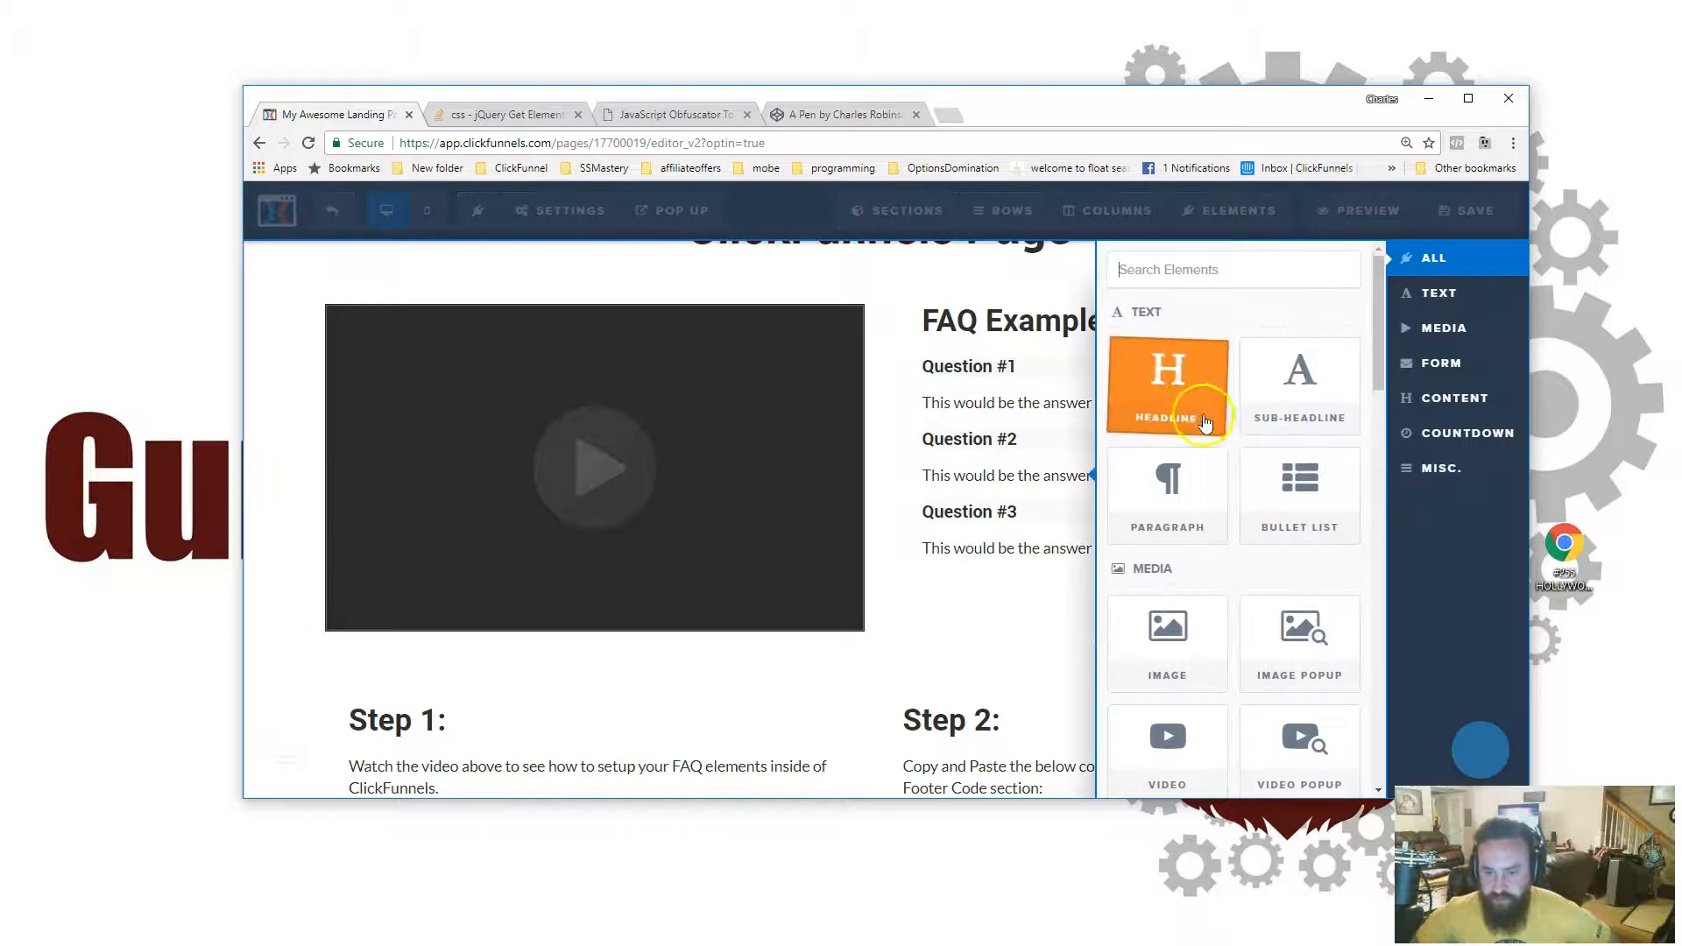
{"action": "left_click", "coordinate": [938, 442]}
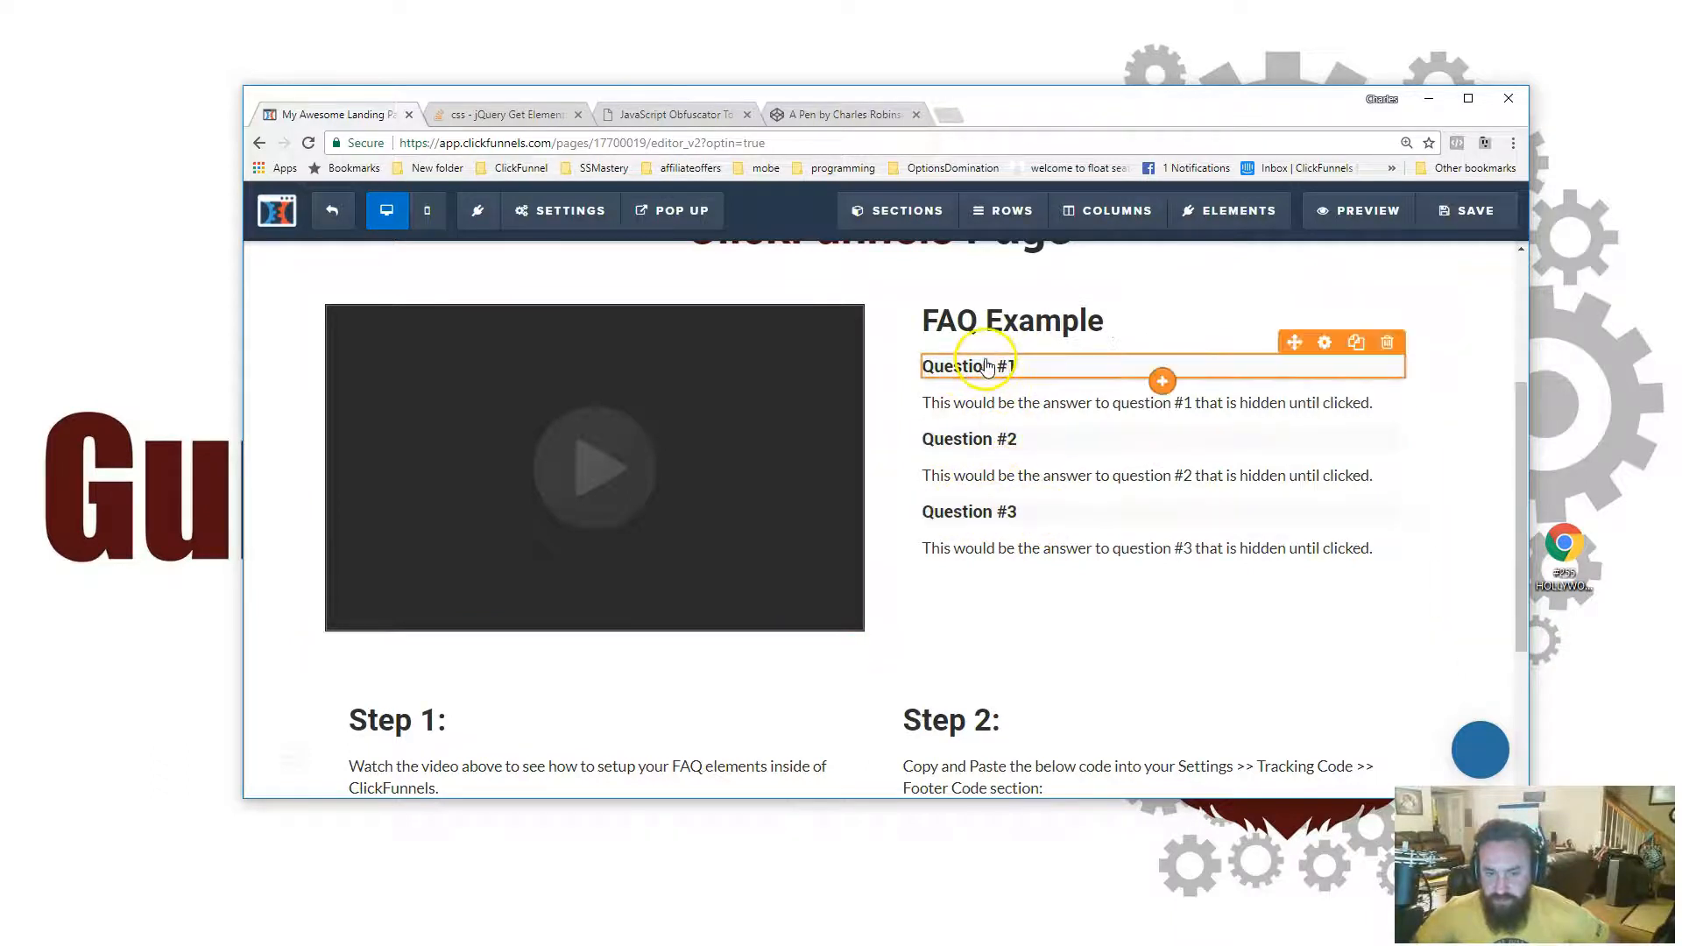
Step: Inspect the CSS info title of the Question #1 headline
{"action": "left_click", "coordinate": [1328, 348]}
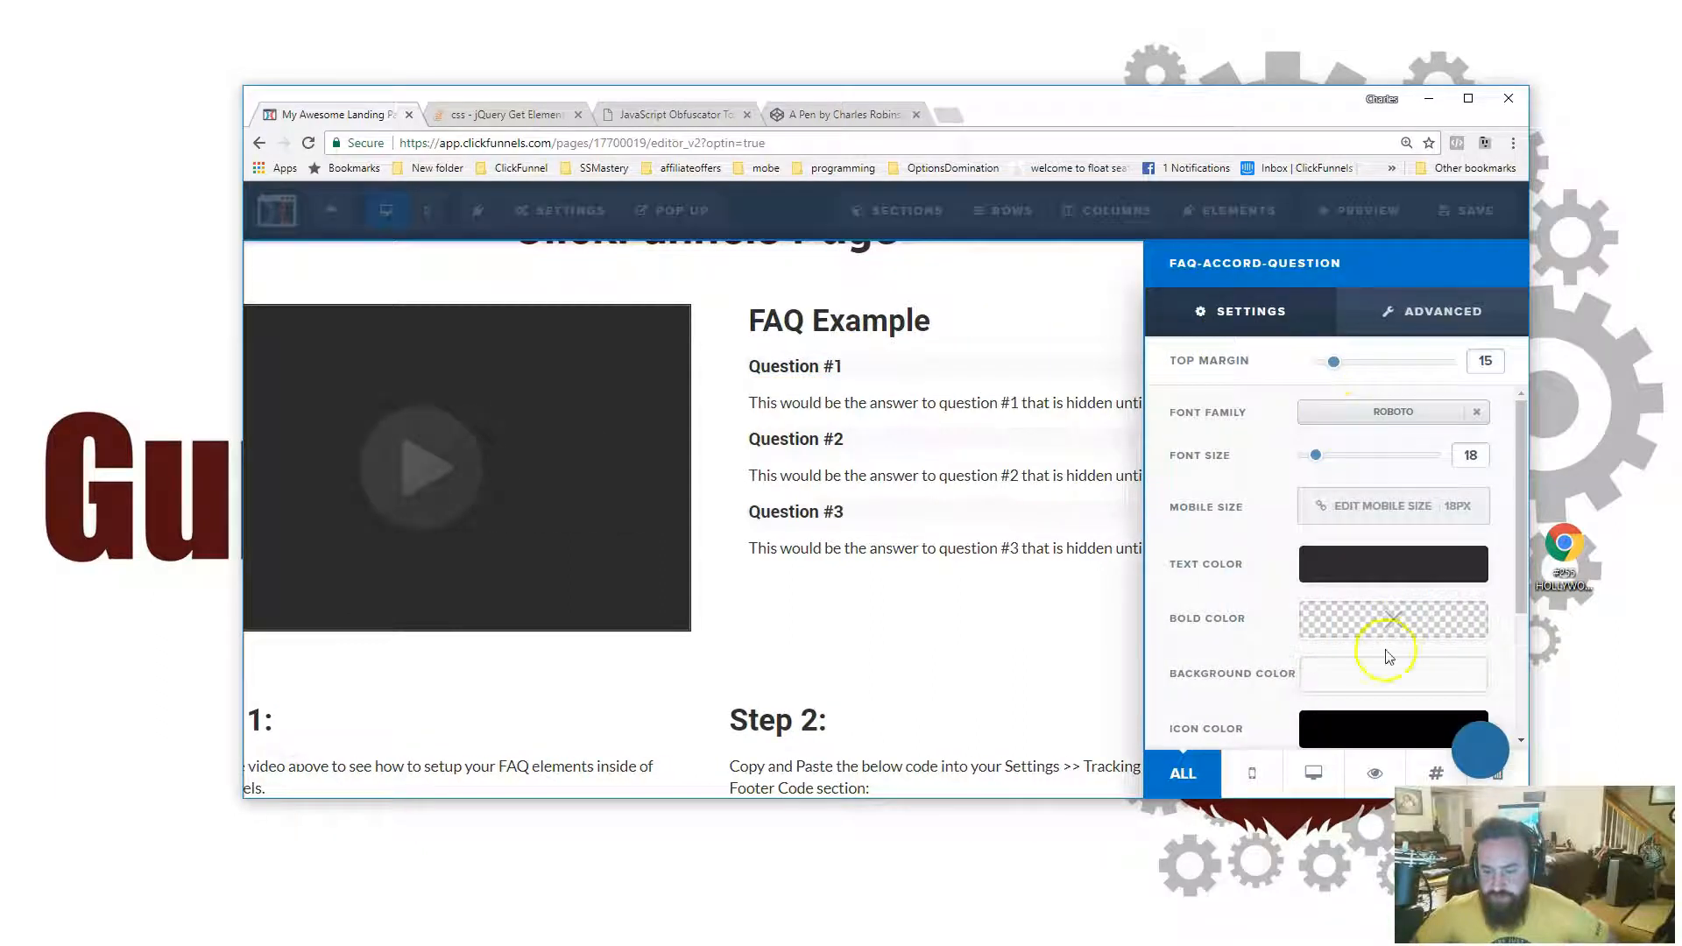
{"action": "left_click_drag", "start_coordinate": [1248, 118], "coordinate": [1164, 63]}
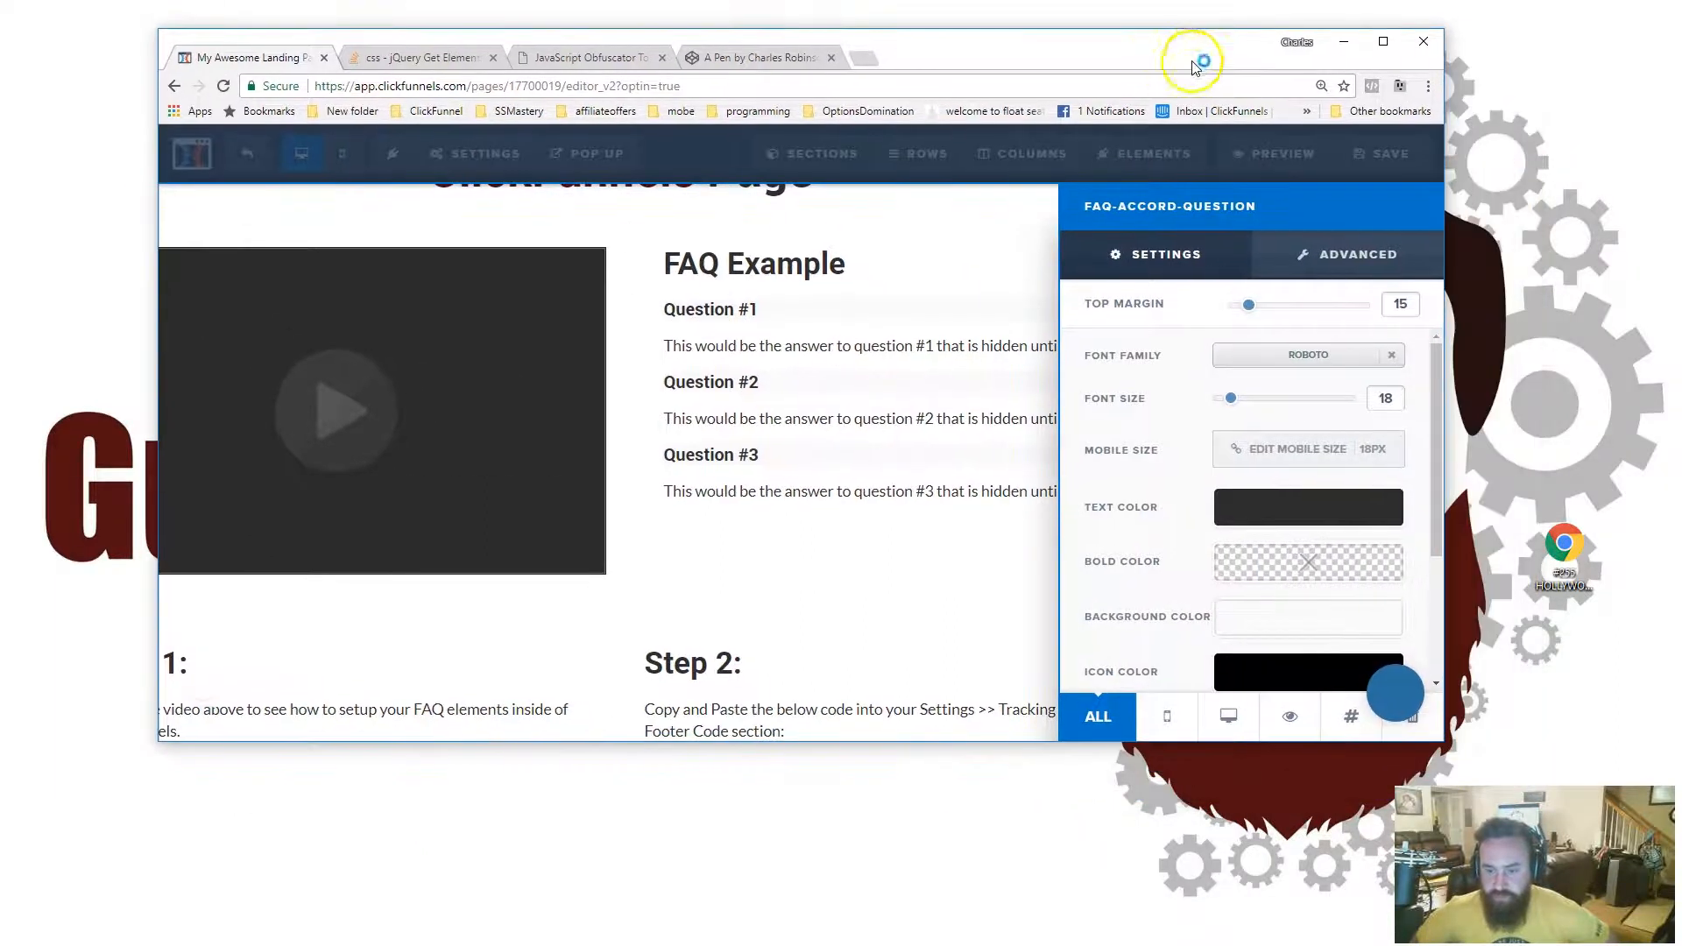
{"action": "left_click", "coordinate": [1349, 720]}
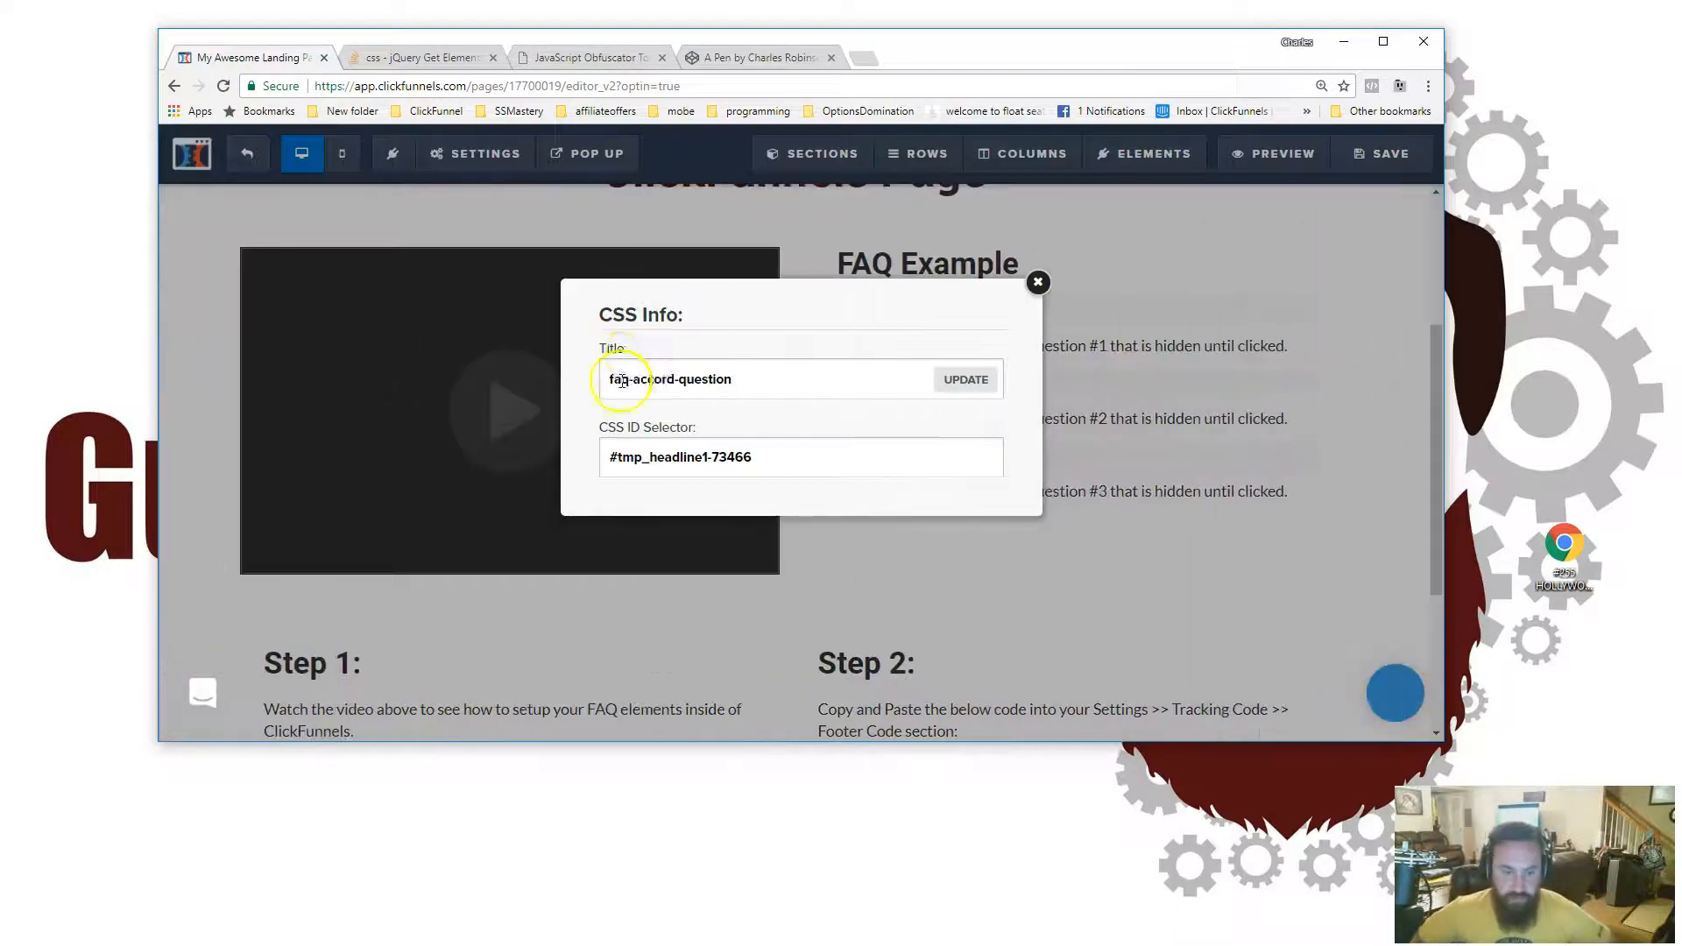
{"action": "left_click_drag", "start_coordinate": [742, 378], "coordinate": [582, 377]}
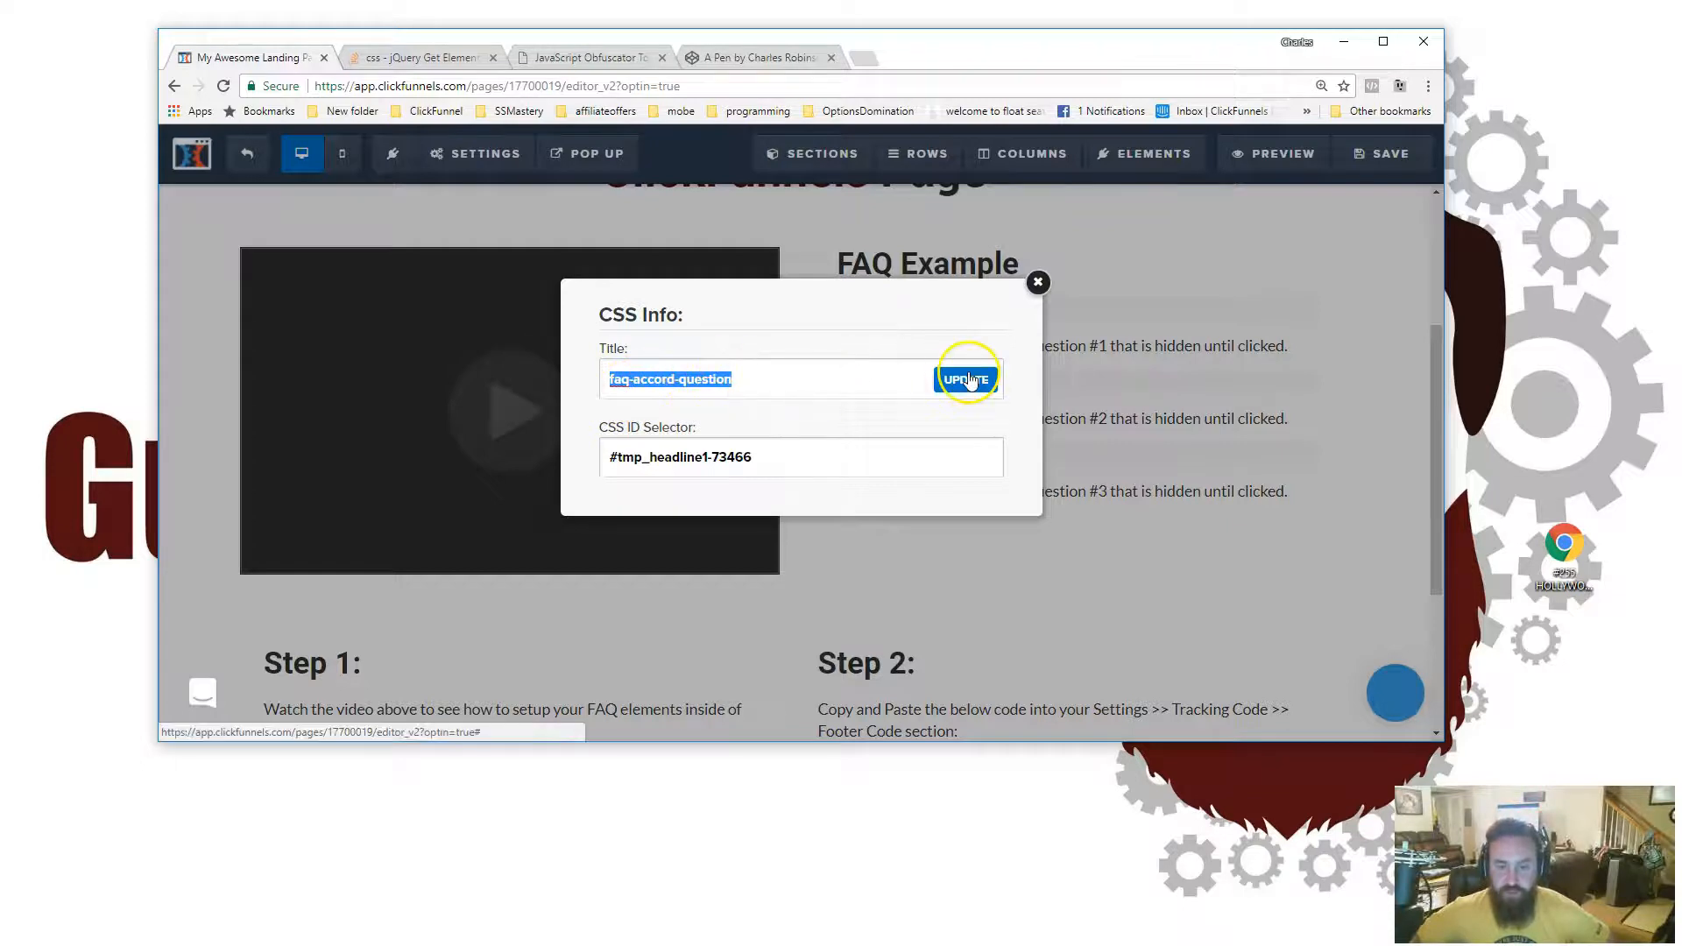
{"action": "left_click", "coordinate": [1038, 282]}
Step: Inspect the CSS info title of the Question #2 headline
{"action": "mouse_move", "coordinate": [1283, 387]}
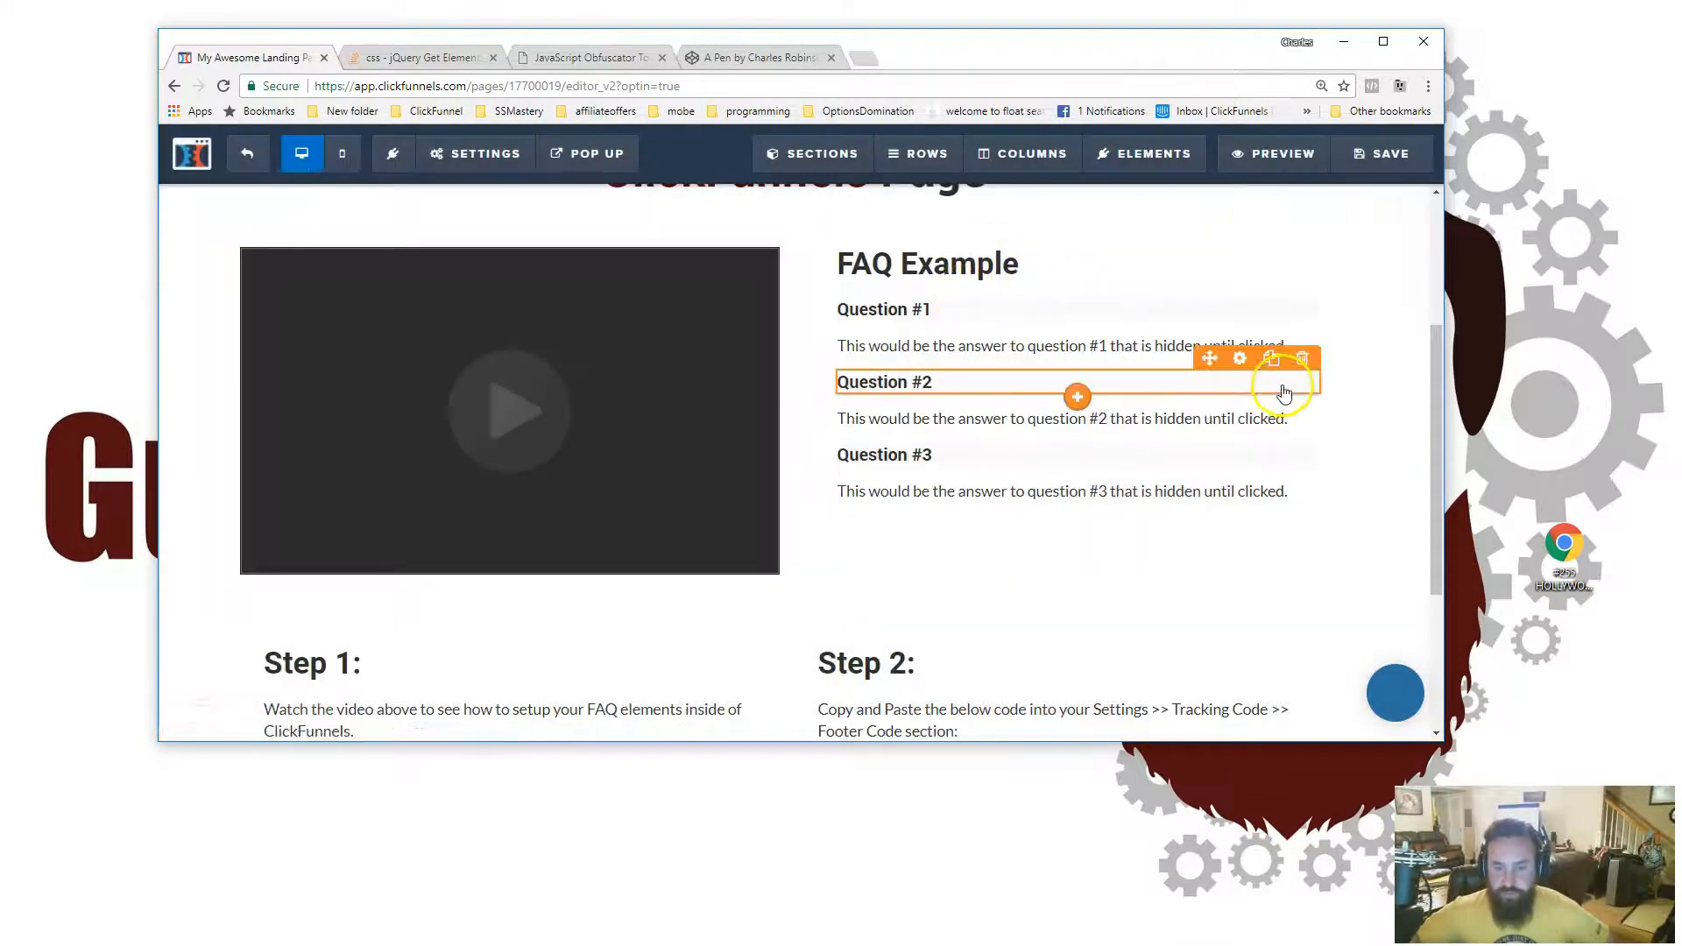
{"action": "left_click", "coordinate": [1242, 359]}
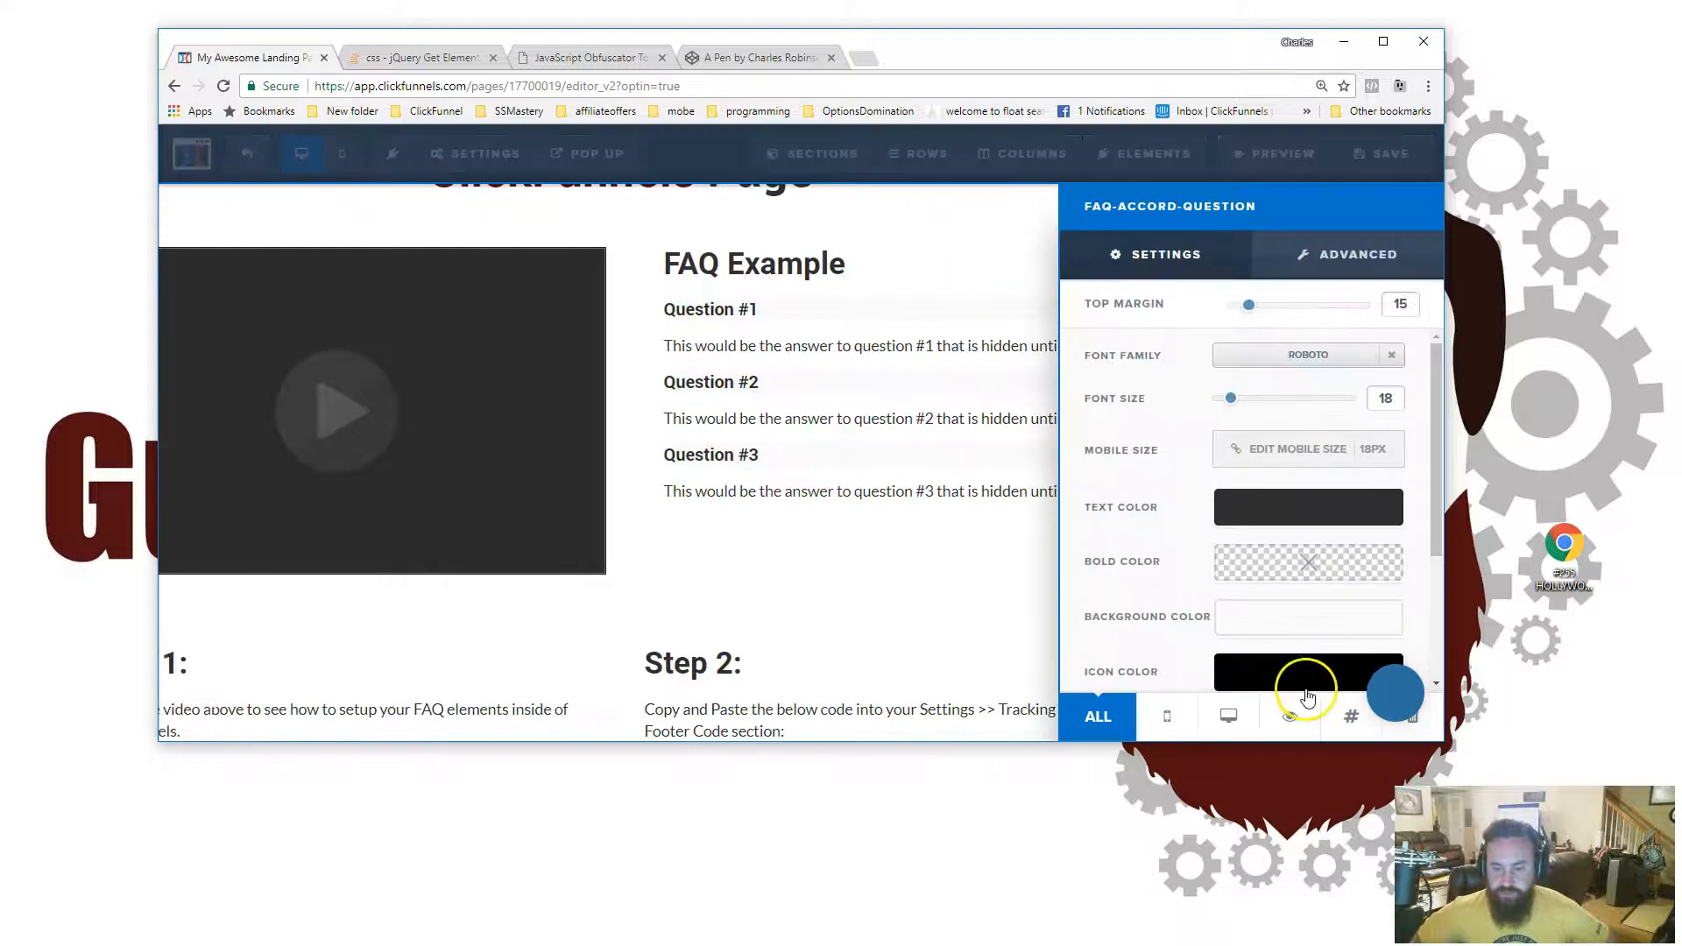
{"action": "left_click", "coordinate": [1347, 717]}
{"action": "left_click", "coordinate": [1038, 282]}
Step: Inspect the CSS info title of the answer paragraph under Question #1
{"action": "mouse_move", "coordinate": [1194, 345]}
{"action": "left_click", "coordinate": [1240, 323]}
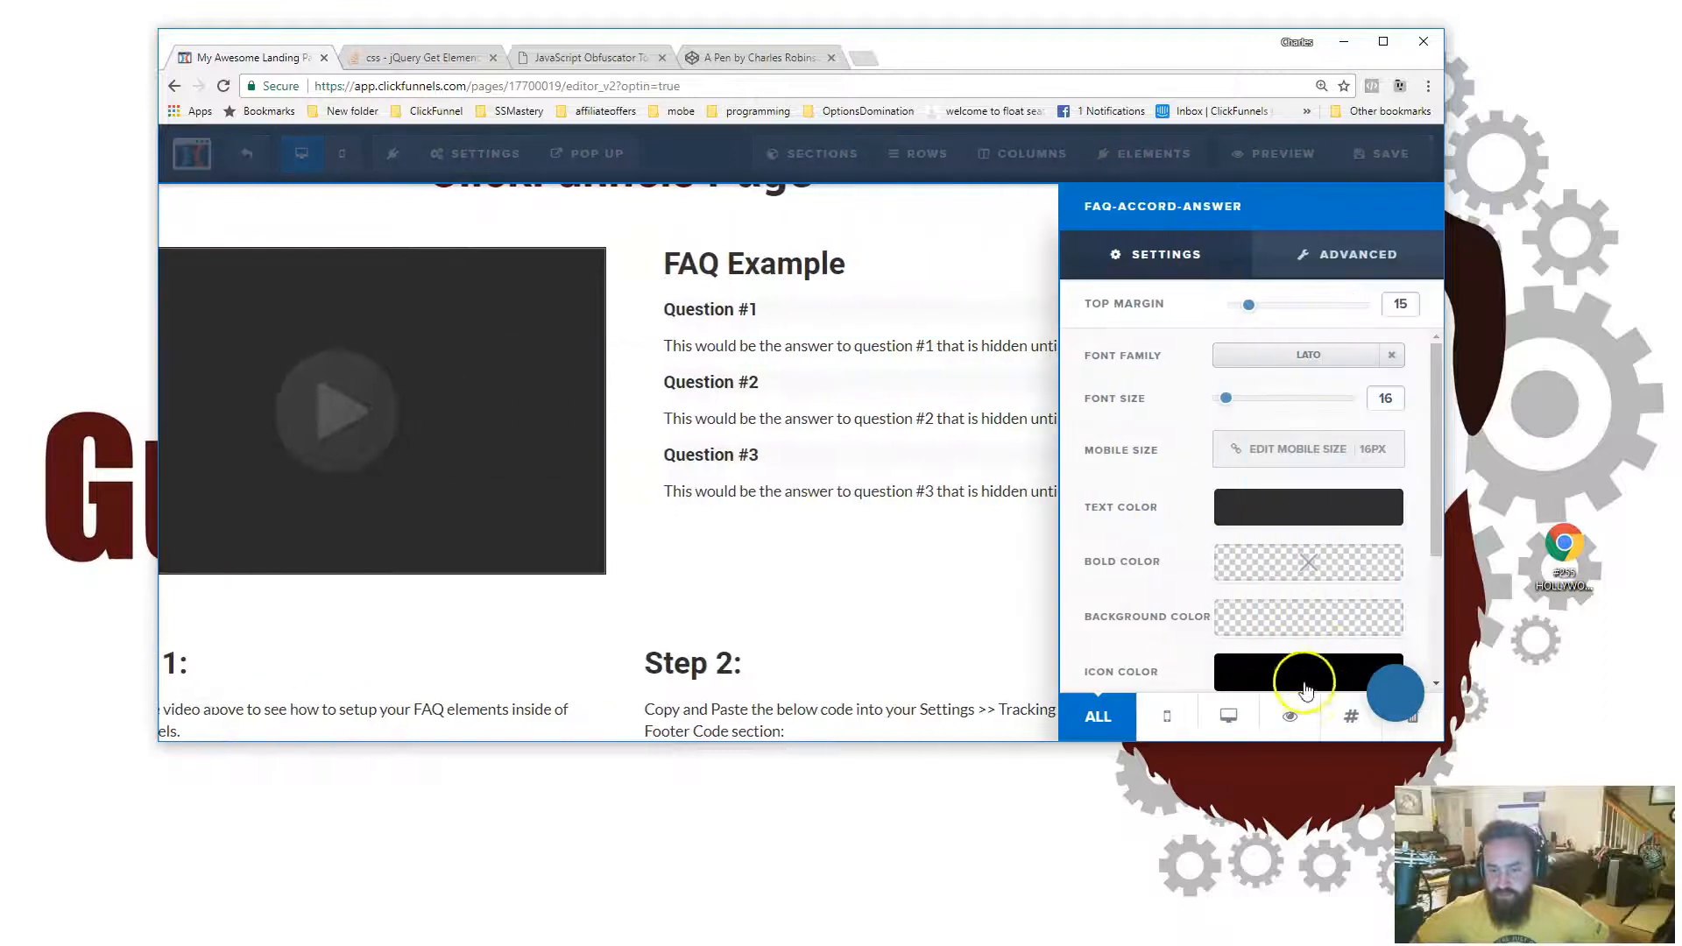
{"action": "left_click", "coordinate": [1348, 718]}
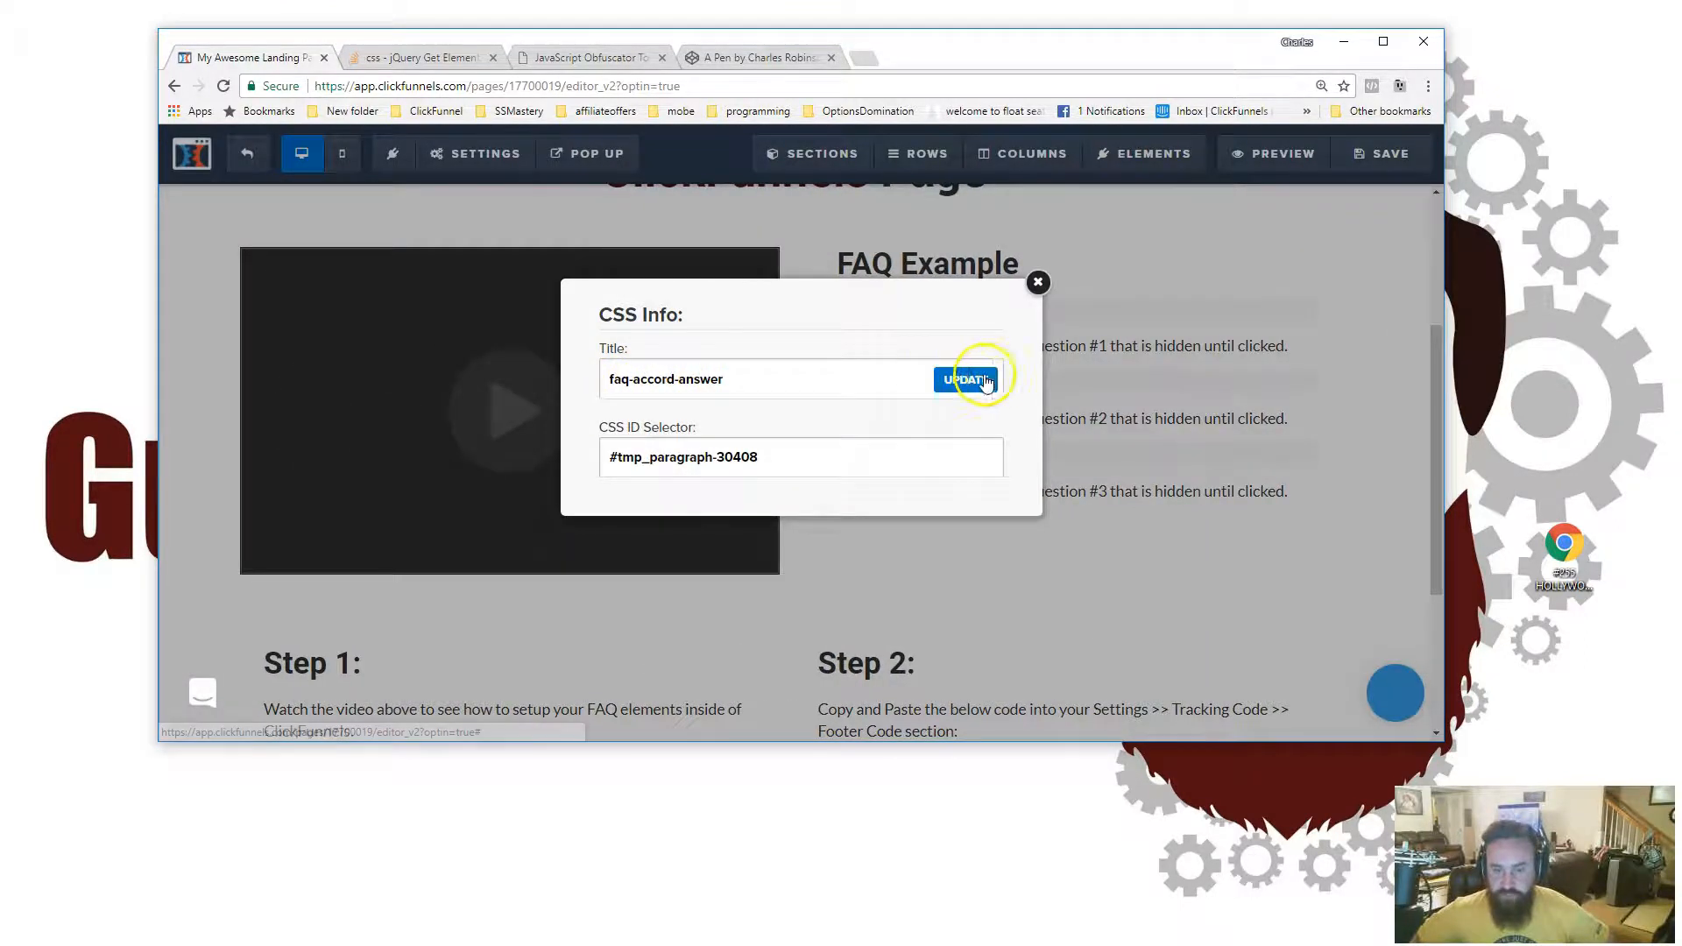
{"action": "left_click", "coordinate": [1037, 282]}
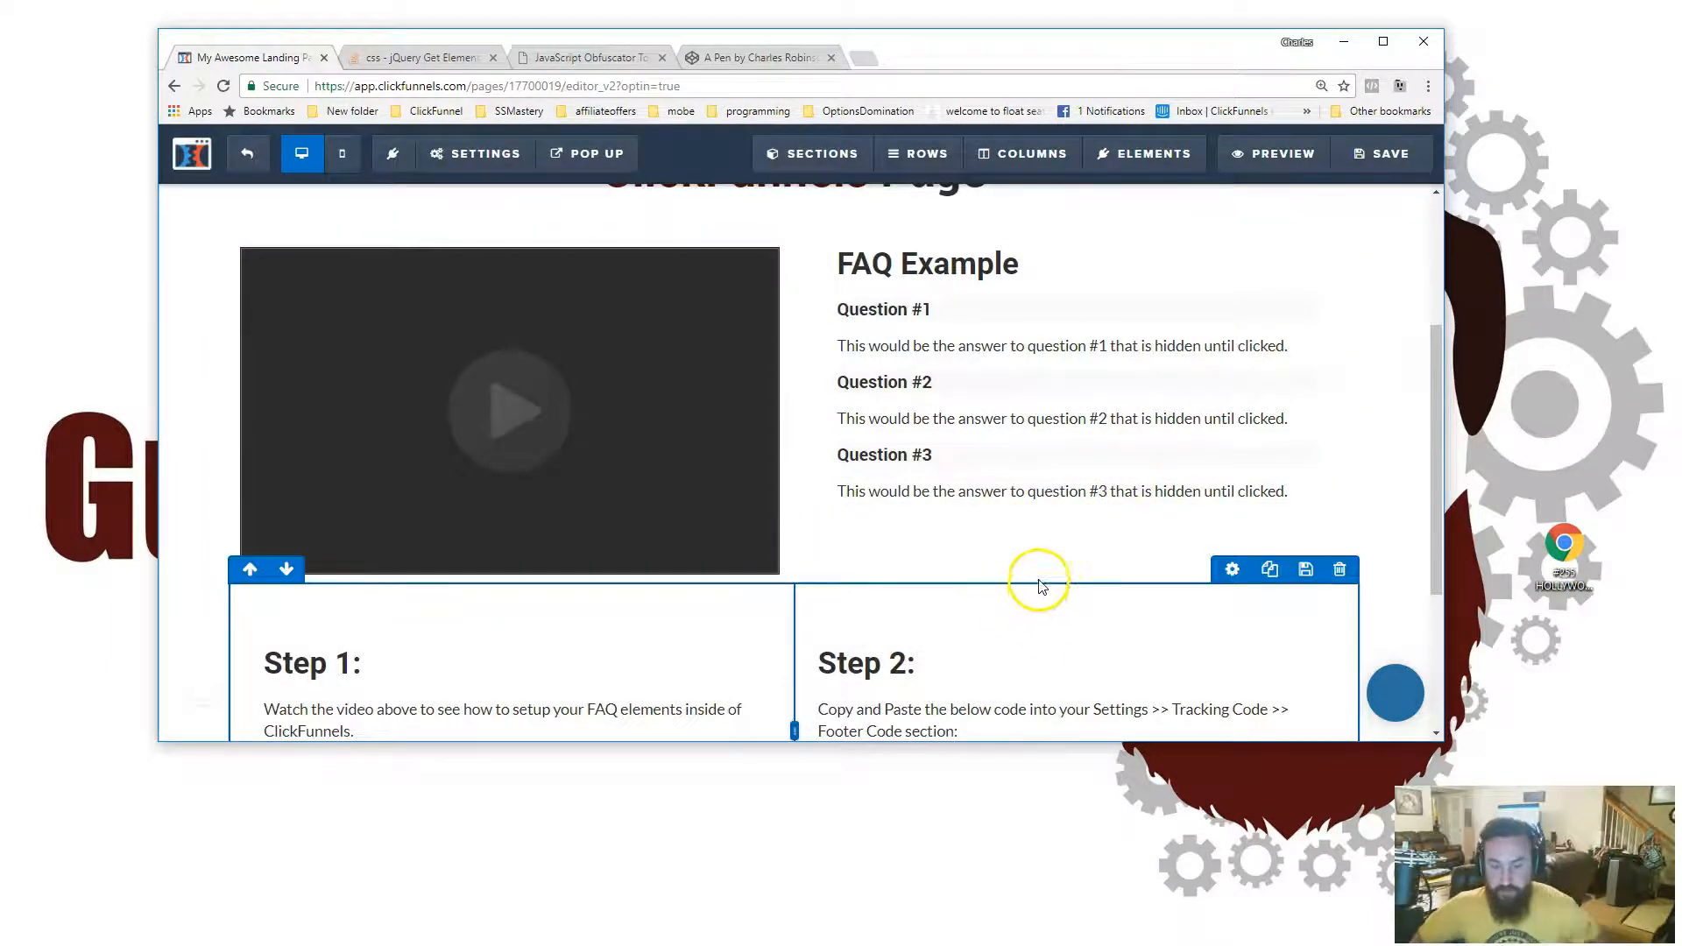
{"action": "scroll", "coordinate": [1040, 593], "scroll_direction": "down", "scroll_amount": 3}
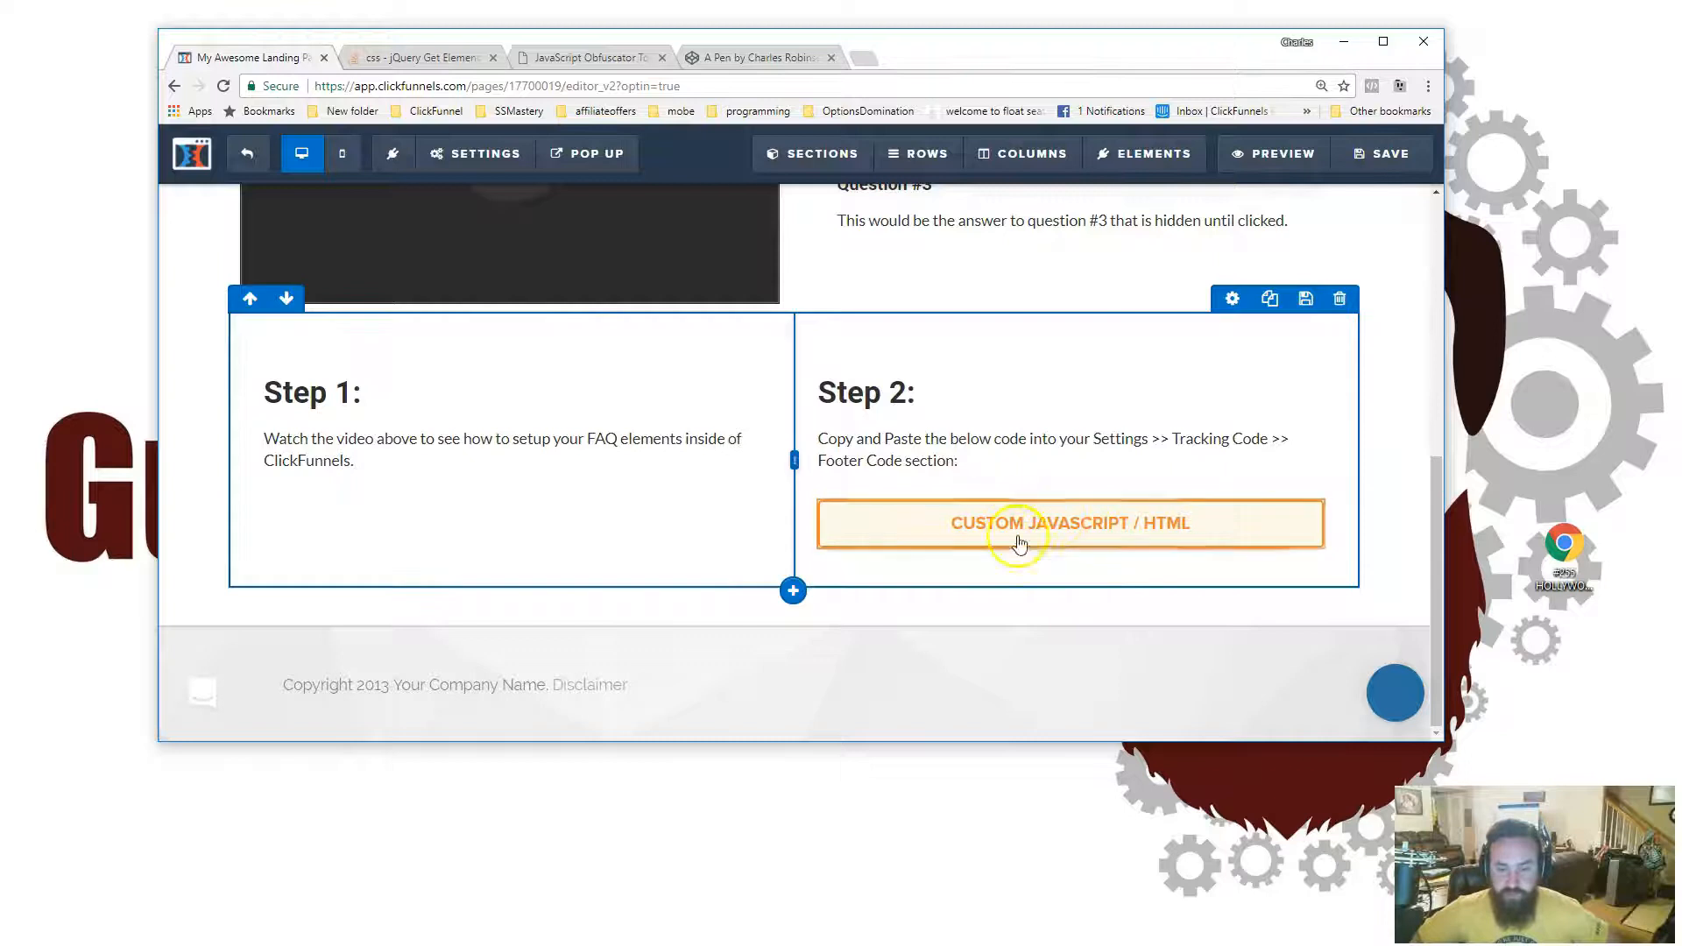
{"action": "left_click_drag", "start_coordinate": [997, 61], "coordinate": [1057, 127]}
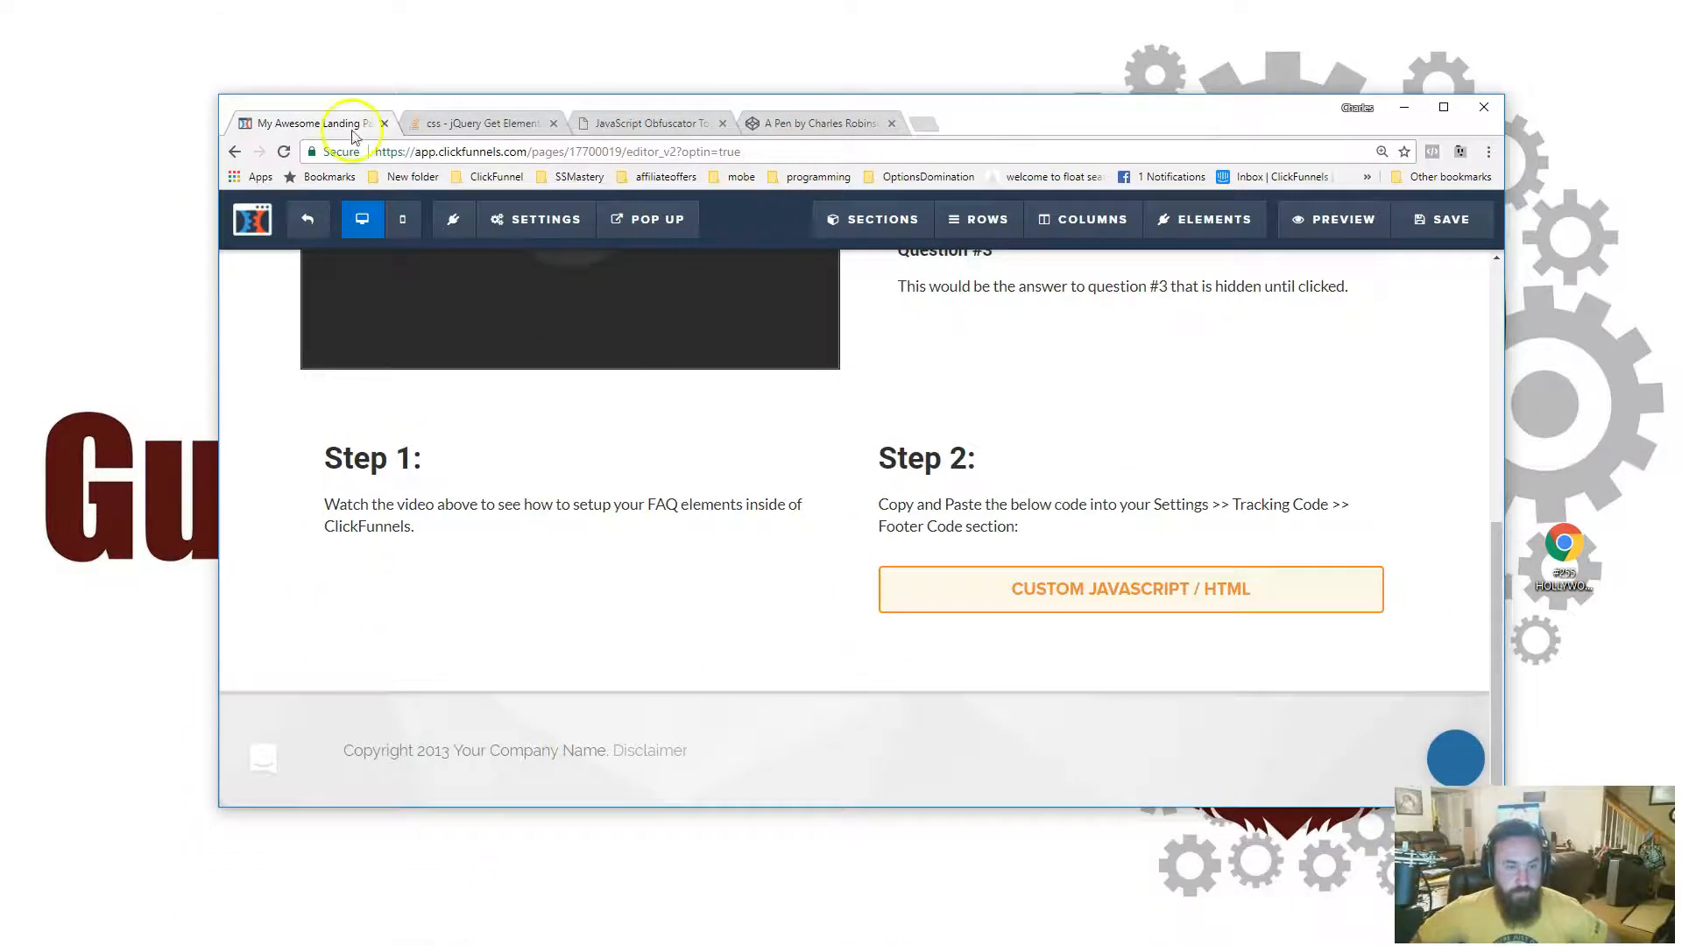
{"action": "right_click", "coordinate": [1337, 219]}
{"action": "left_click", "coordinate": [1427, 270]}
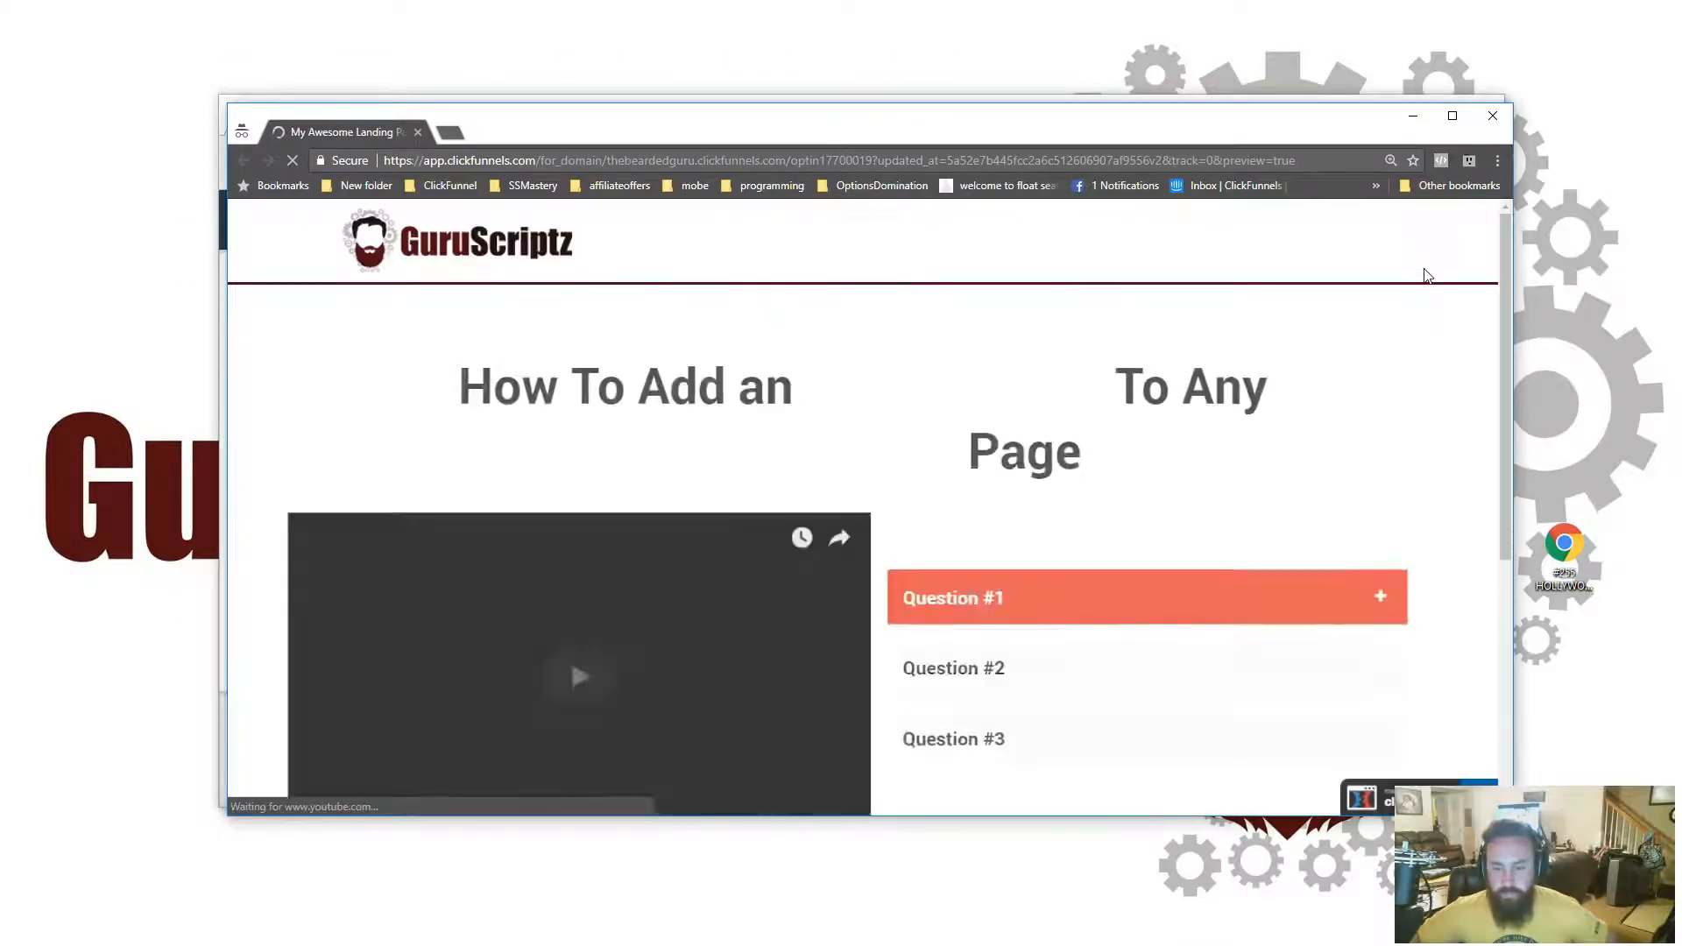
{"action": "left_click", "coordinate": [1493, 115]}
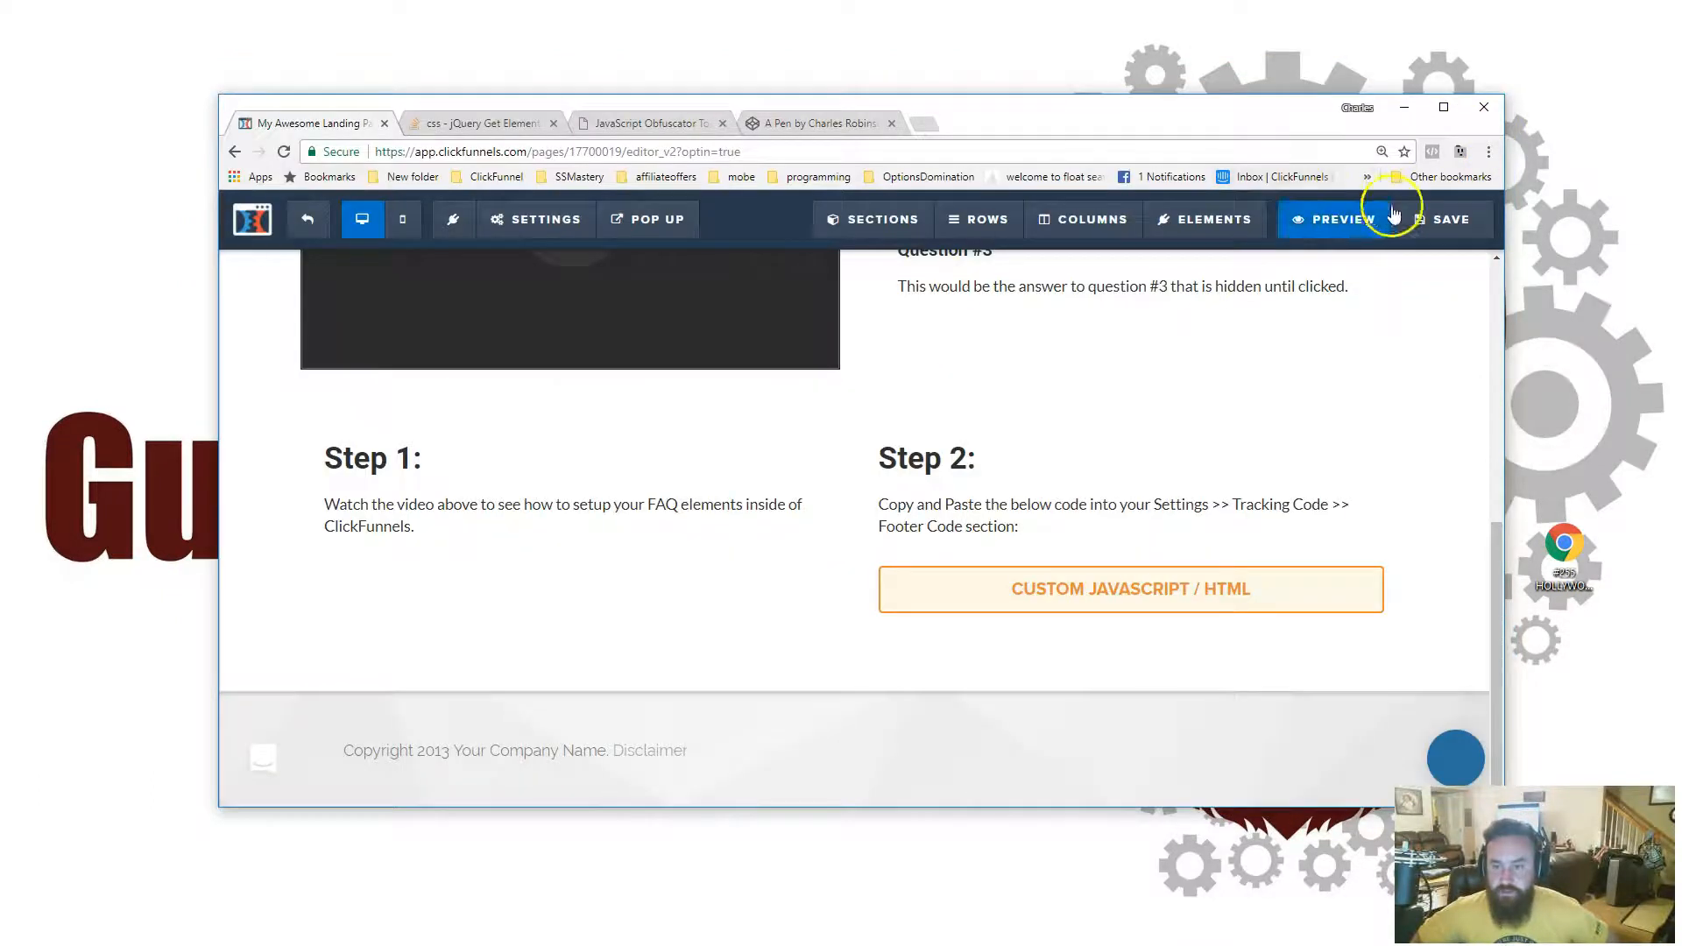
Step: Save the page, dismiss the SEO meta data settings, and open the page preview in an incognito window
{"action": "left_click", "coordinate": [1436, 220]}
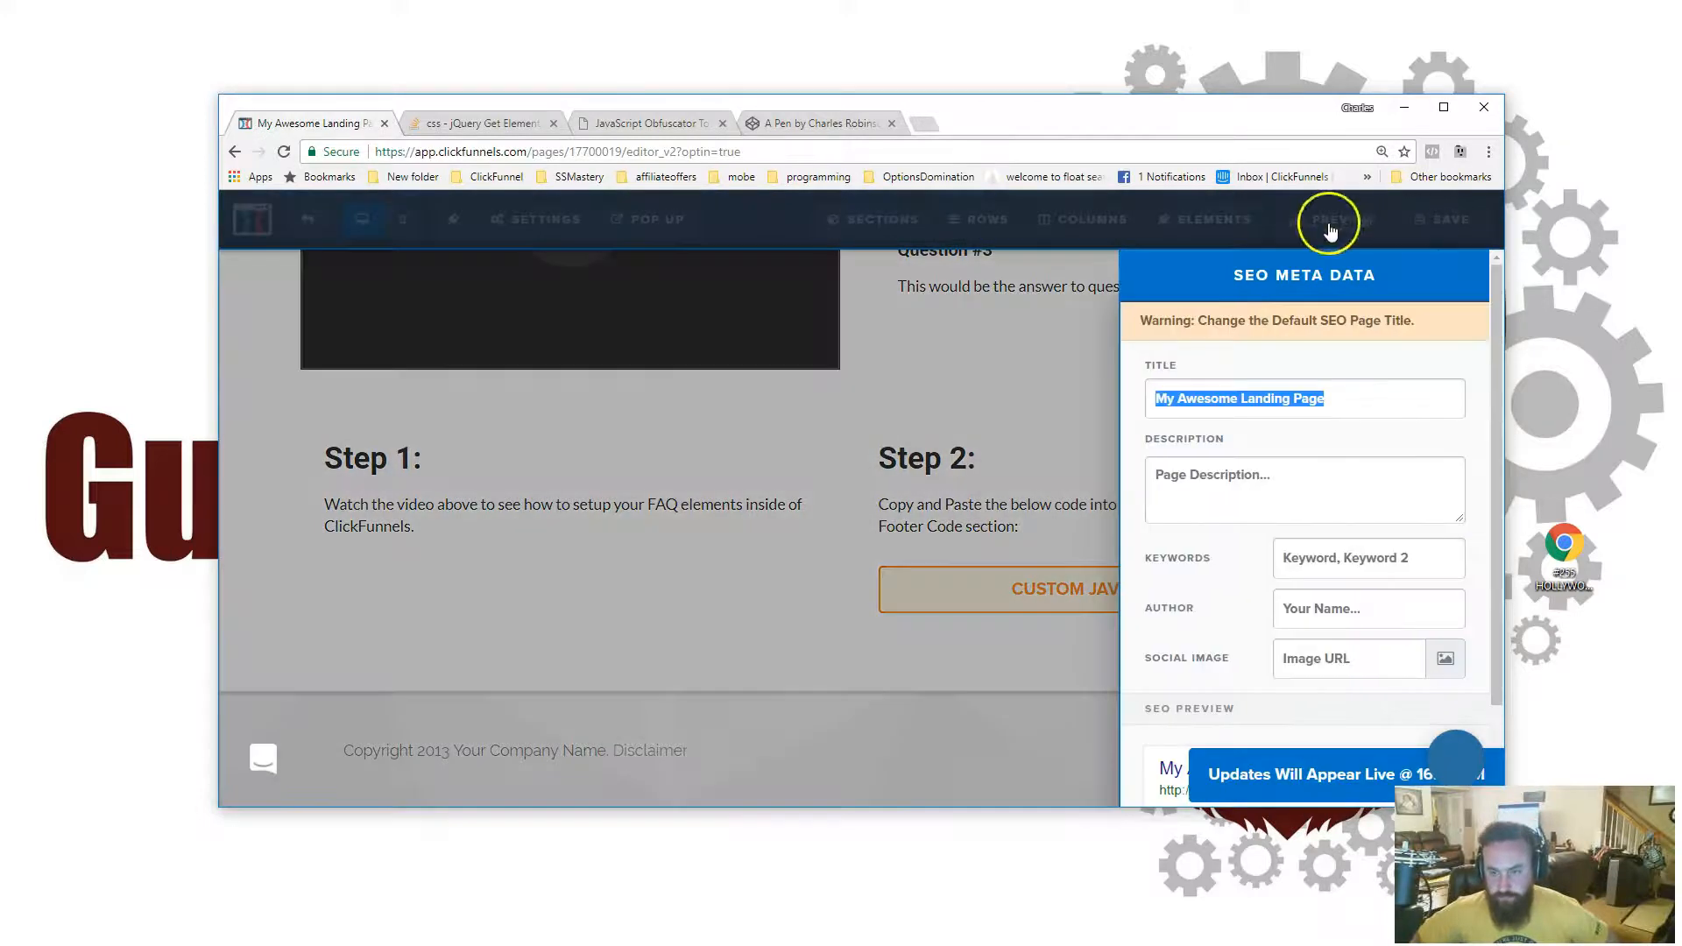
{"action": "left_click", "coordinate": [1031, 316]}
{"action": "right_click", "coordinate": [1337, 219]}
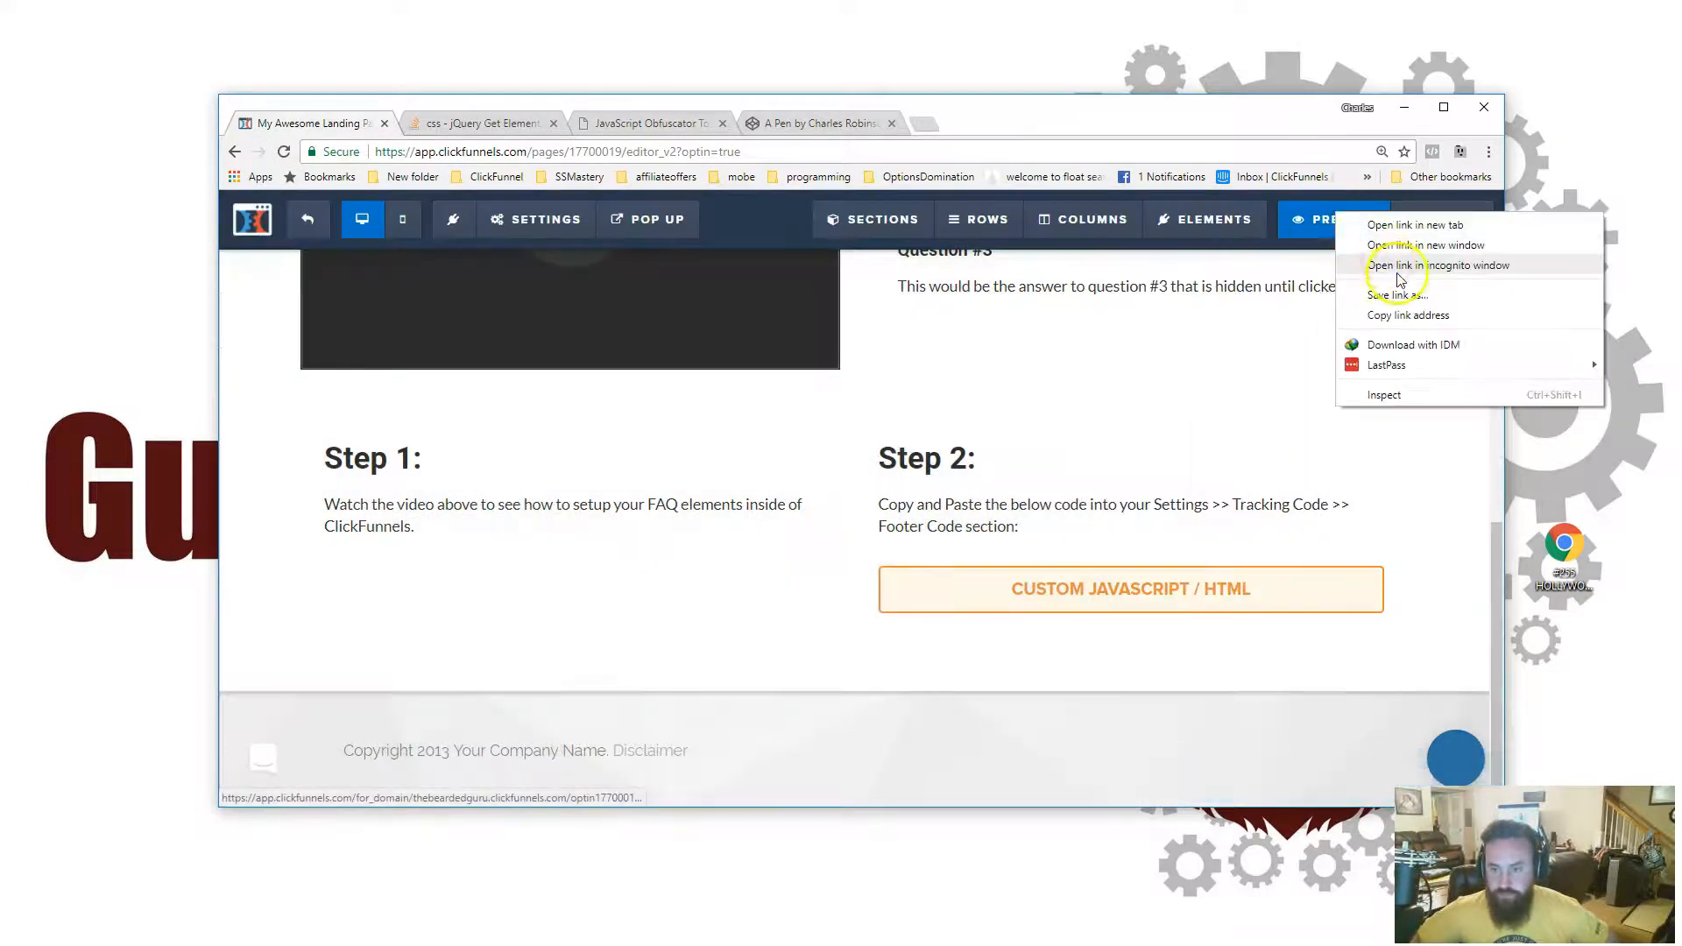
{"action": "left_click", "coordinate": [1400, 277]}
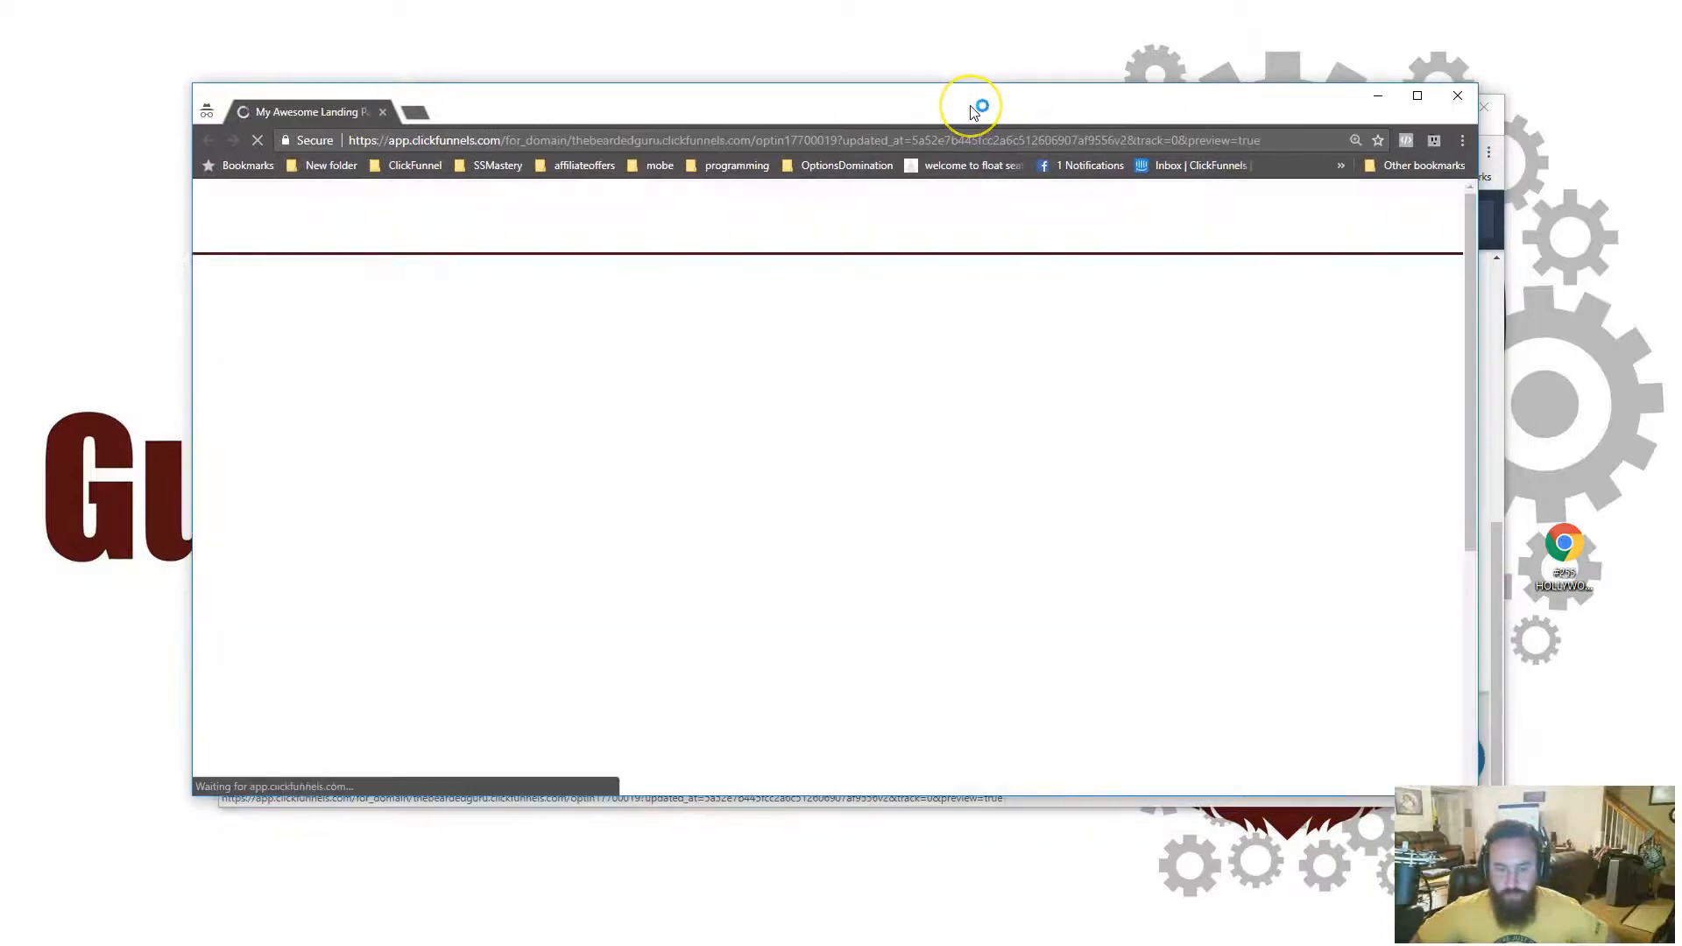
Step: Copy the entire script from the Step 2 code box on the preview page
{"action": "scroll", "coordinate": [1138, 595], "scroll_direction": "down", "scroll_amount": 8}
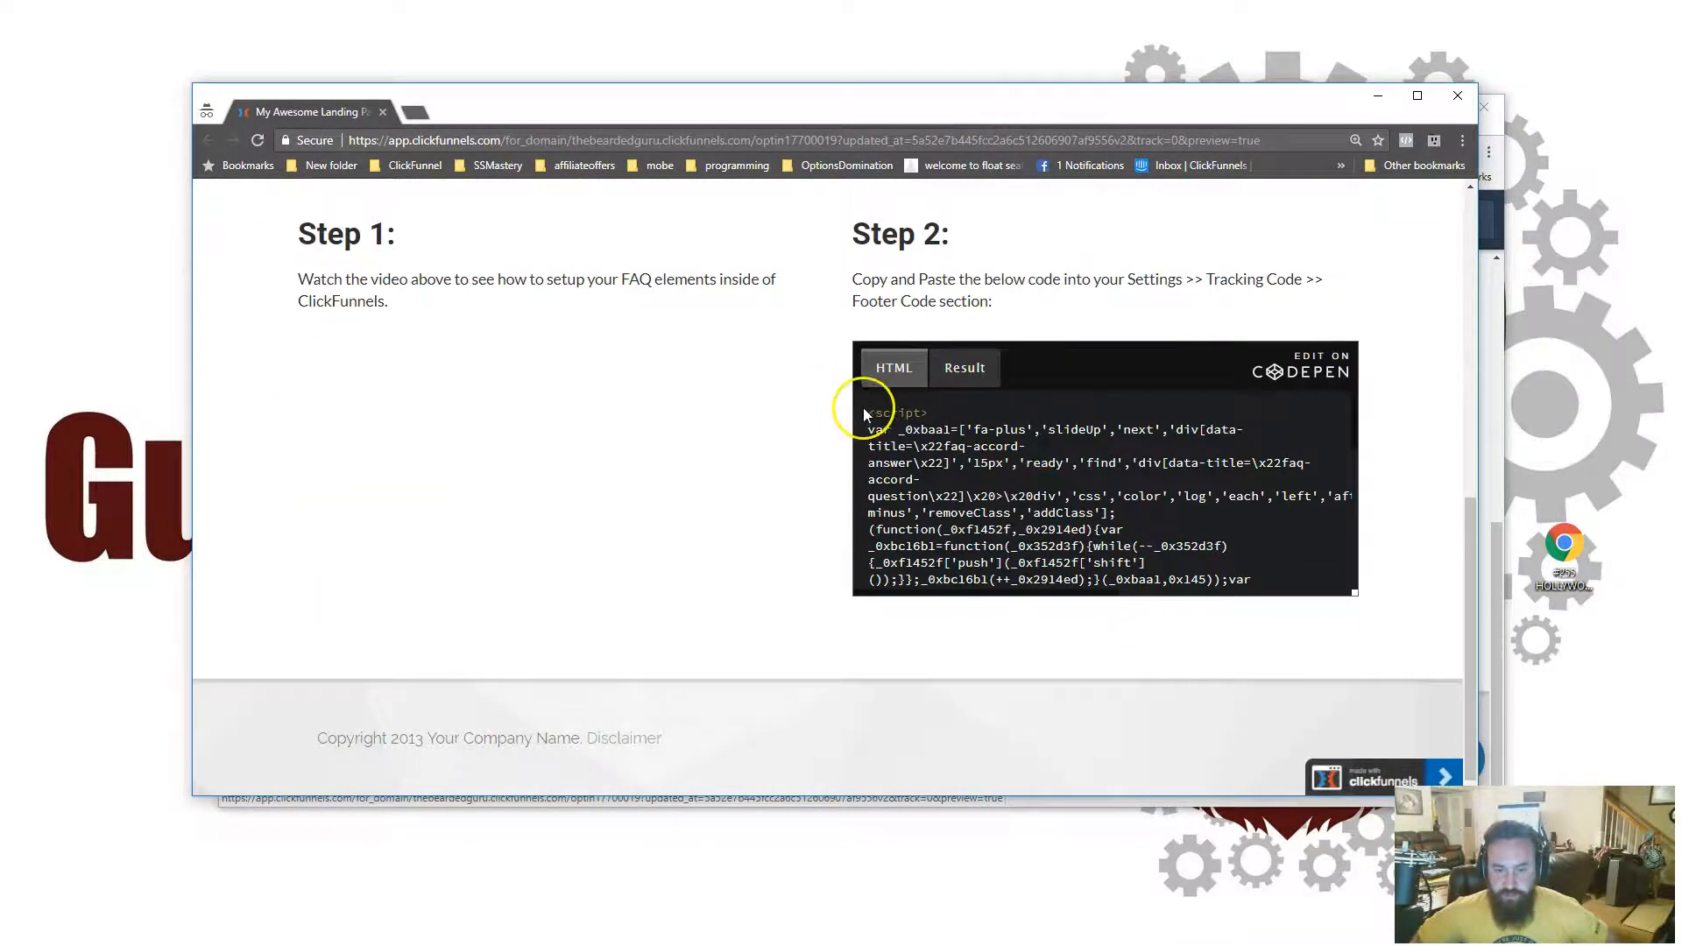
{"action": "left_click_drag", "start_coordinate": [865, 412], "coordinate": [1182, 627]}
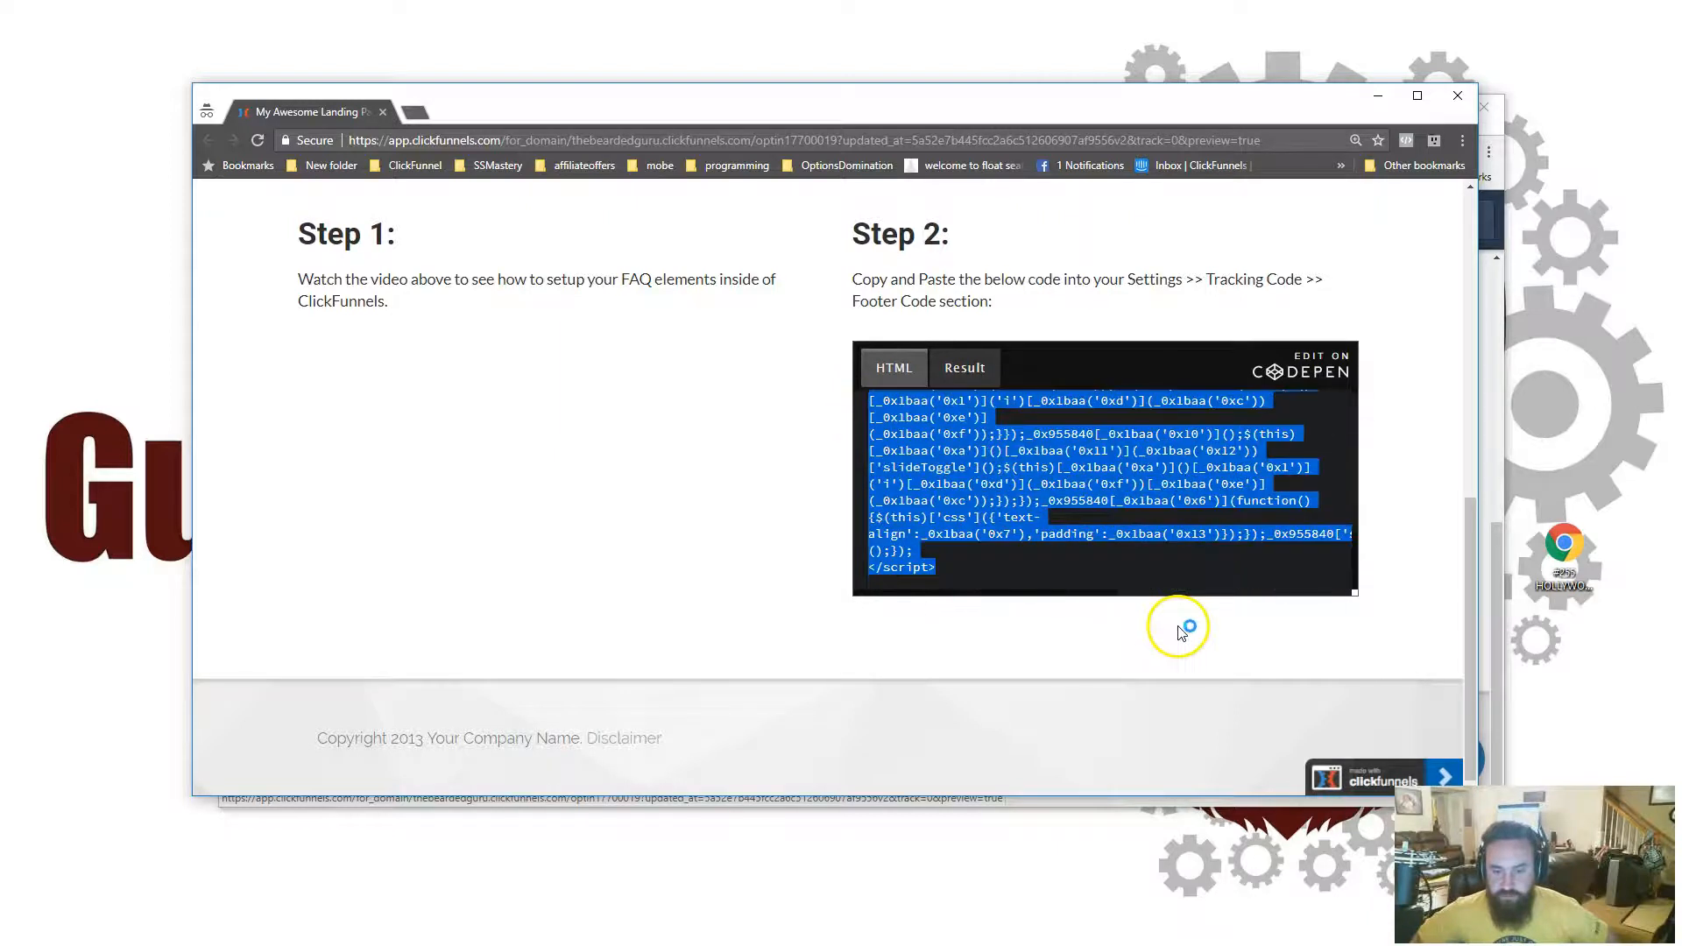
{"action": "right_click", "coordinate": [1028, 451]}
{"action": "left_click", "coordinate": [1084, 464]}
Step: Replace the page's footer tracking code with the copied script in the editor and save the page
{"action": "left_click_drag", "start_coordinate": [1037, 115], "coordinate": [965, 356]}
{"action": "left_click", "coordinate": [1003, 100]}
{"action": "left_click", "coordinate": [527, 217]}
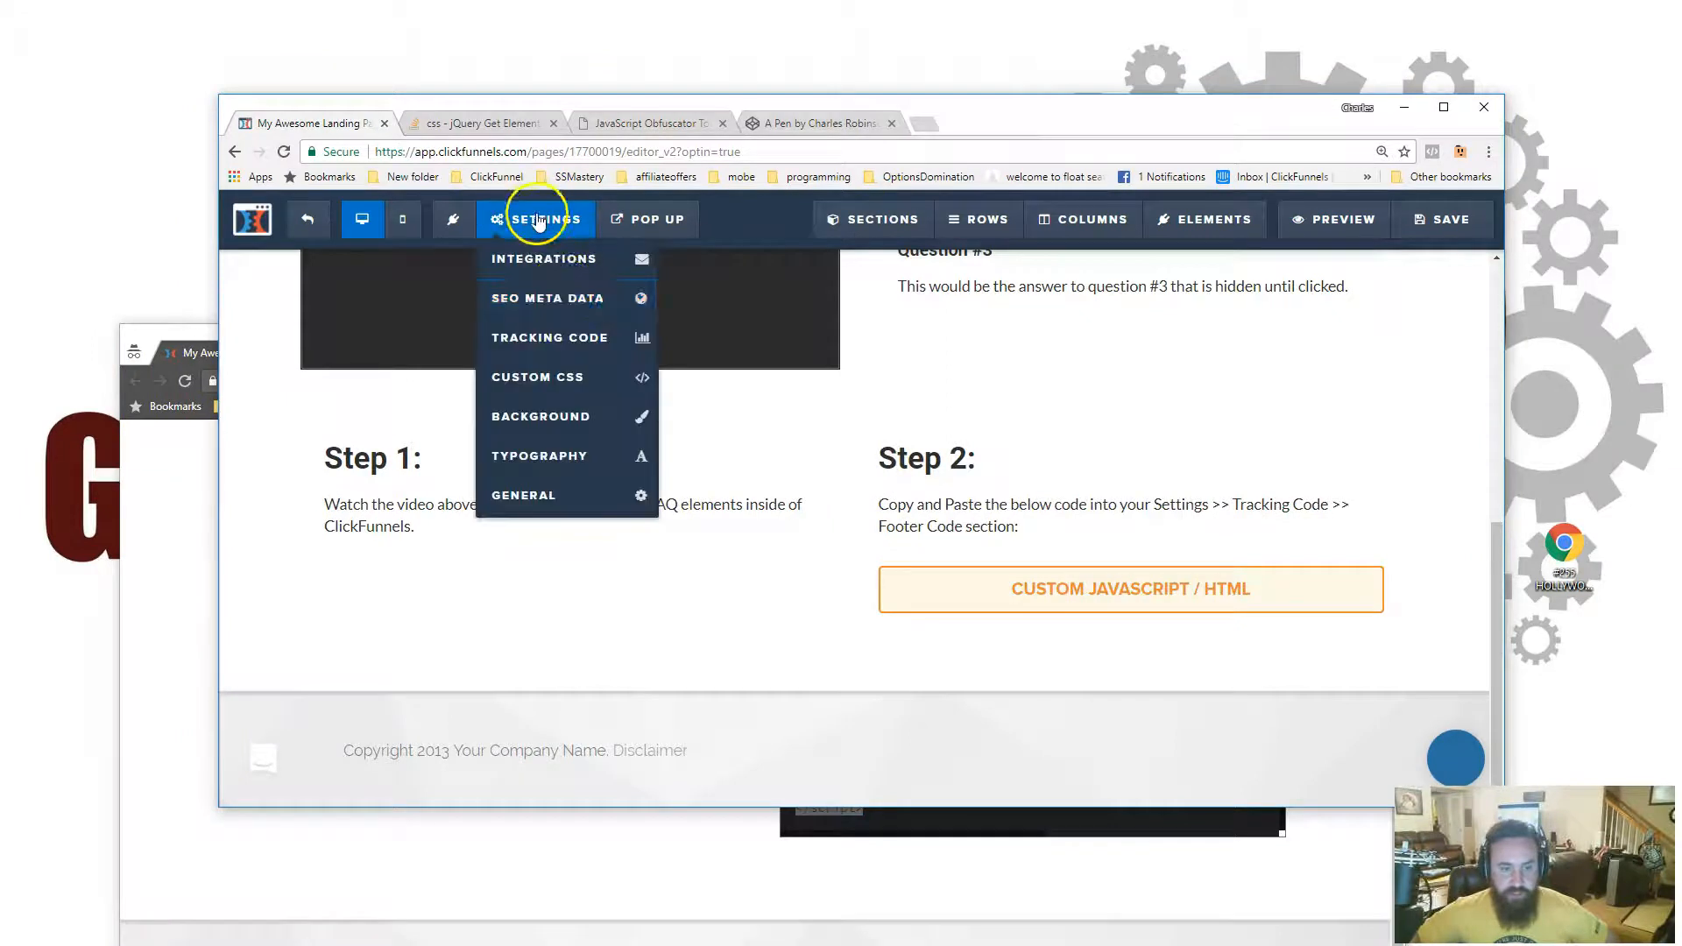
{"action": "left_click", "coordinate": [565, 337]}
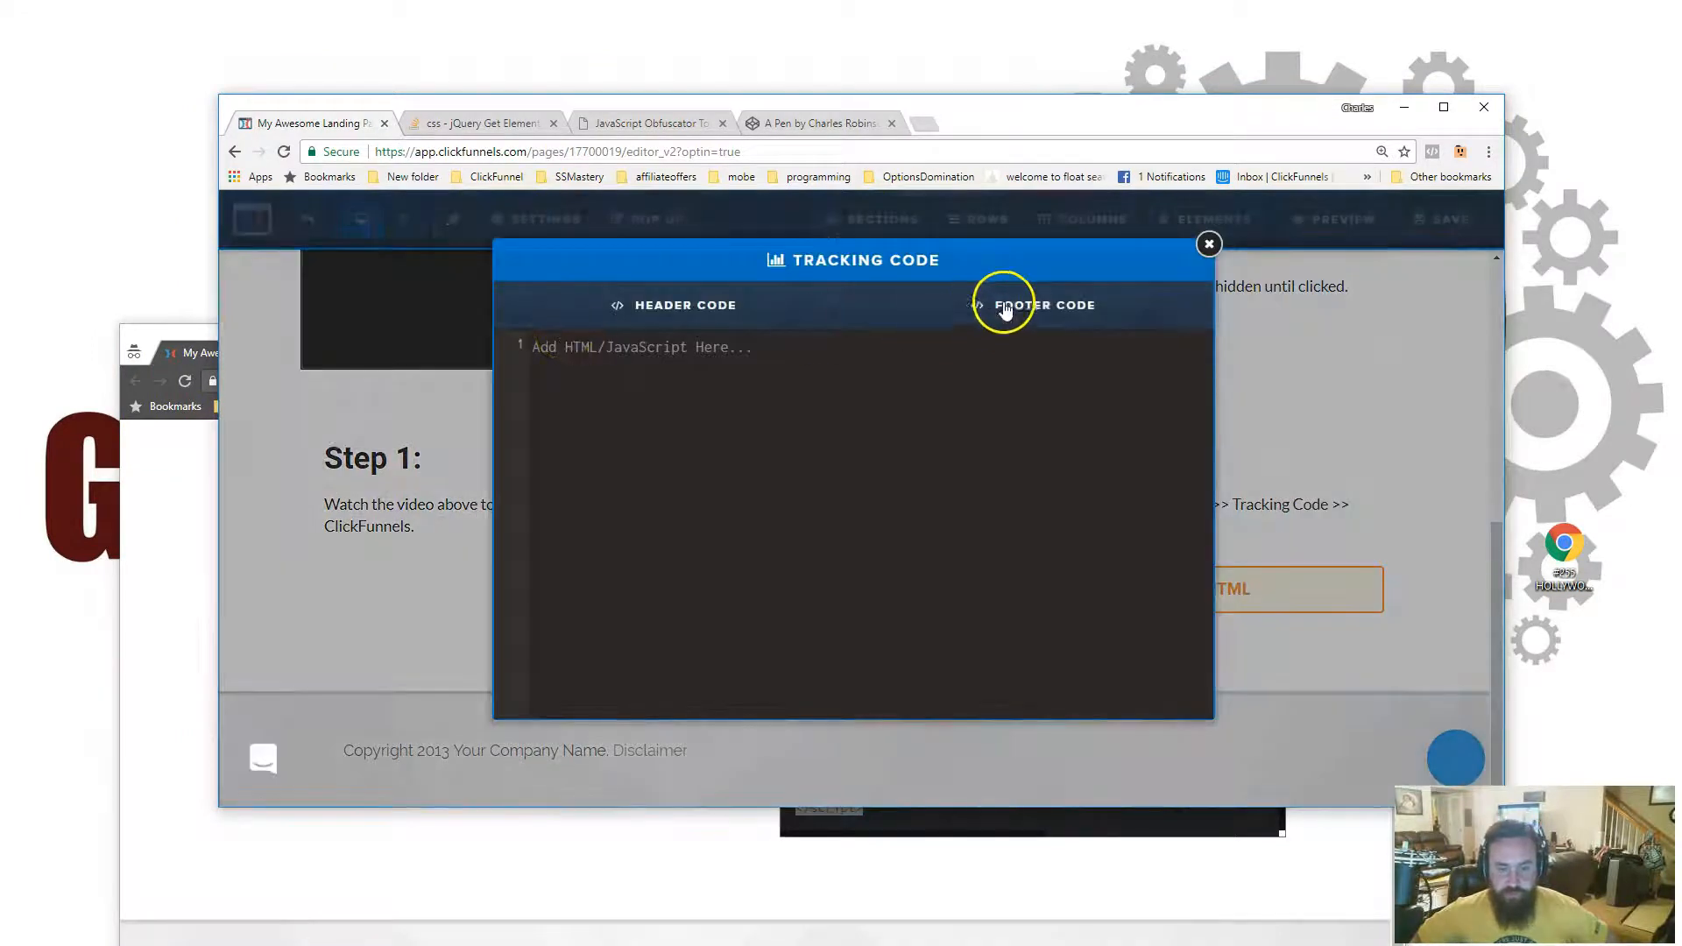
{"action": "left_click", "coordinate": [982, 302]}
{"action": "left_click_drag", "start_coordinate": [526, 340], "coordinate": [706, 777]}
{"action": "right_click", "coordinate": [723, 616]}
{"action": "left_click", "coordinate": [766, 664]}
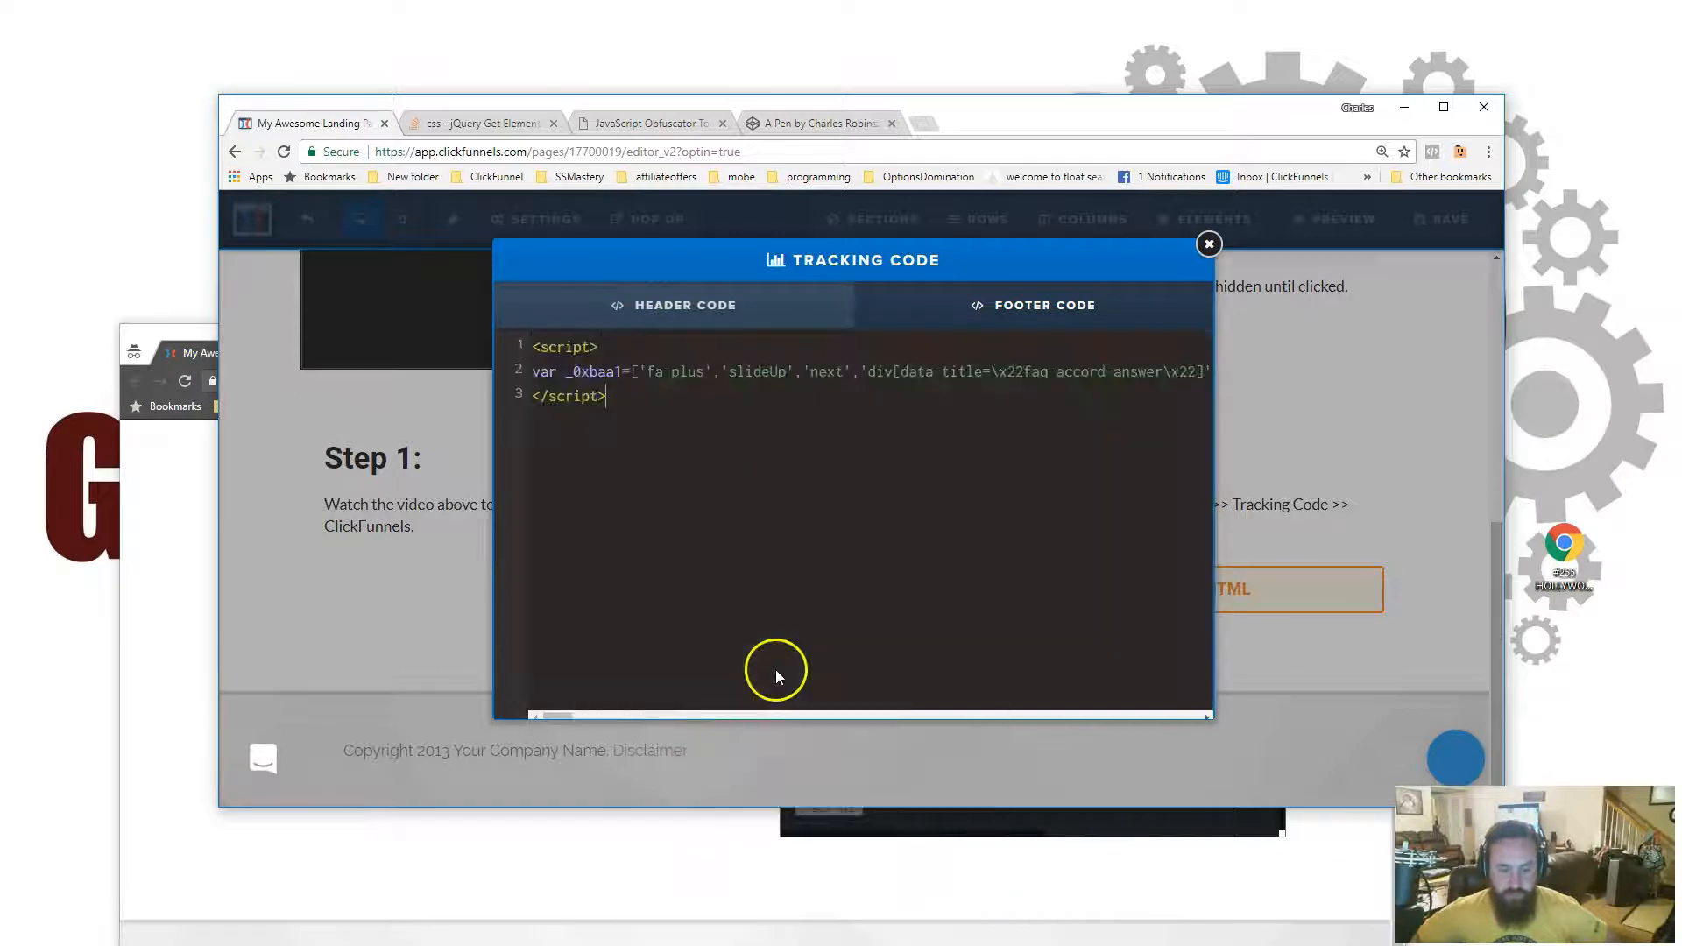
{"action": "left_click", "coordinate": [376, 465]}
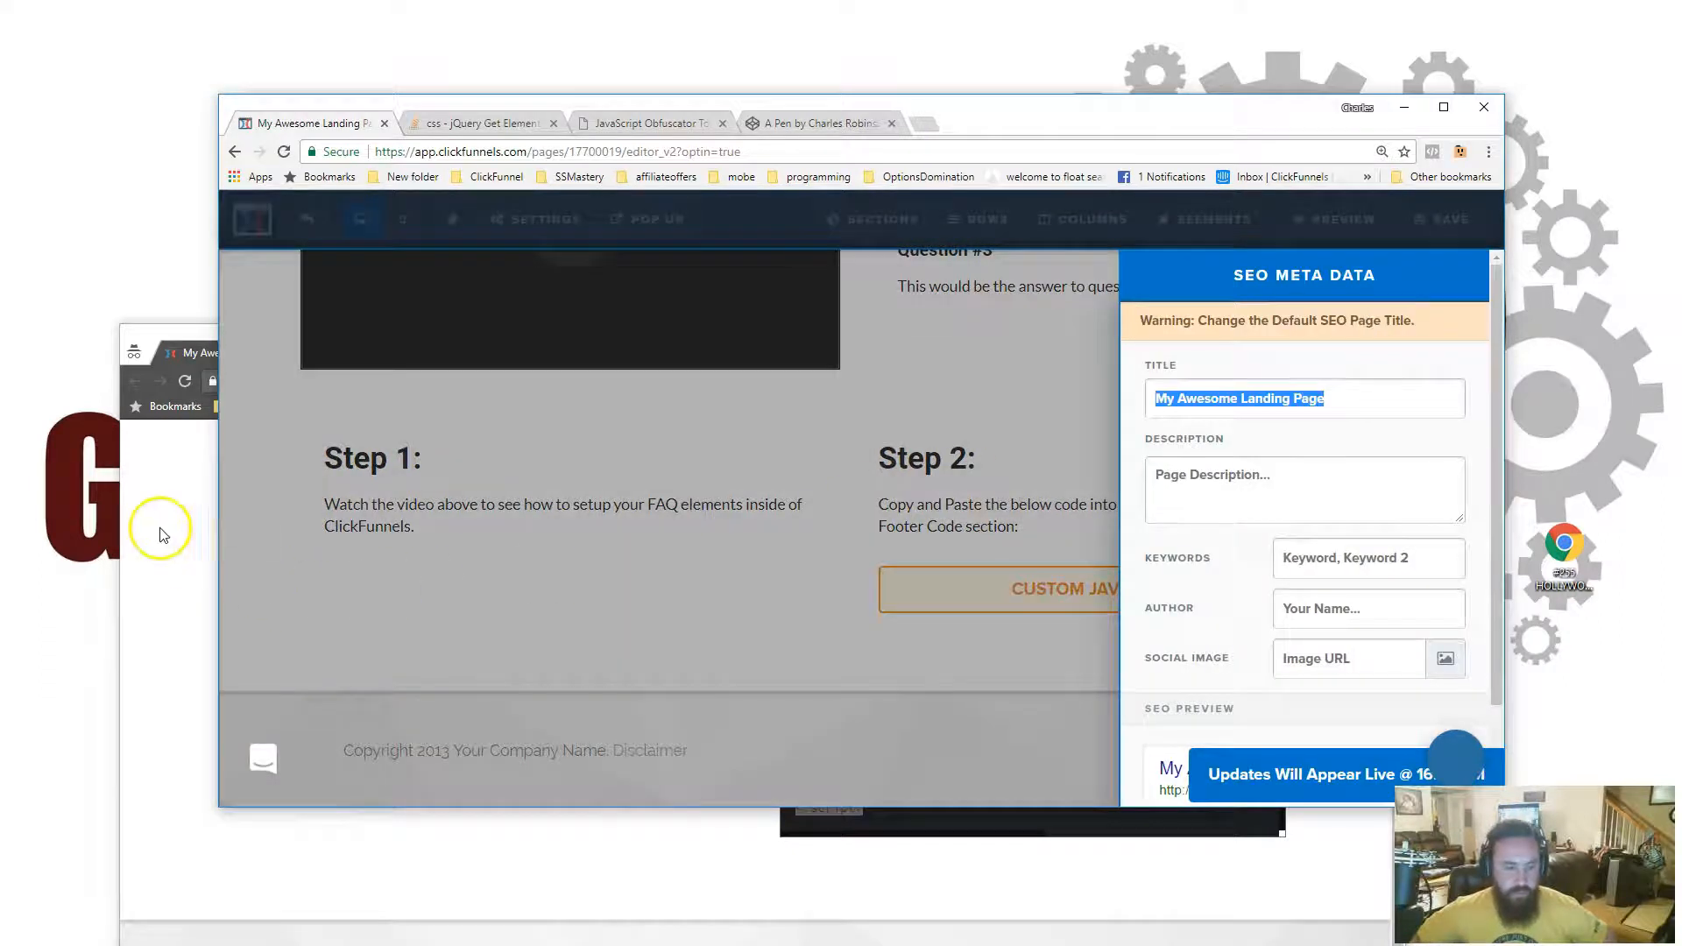
Step: Reload the incognito preview and test expanding and collapsing the questions in the FAQ Example section
{"action": "left_click", "coordinate": [158, 525]}
{"action": "left_click_drag", "start_coordinate": [543, 347], "coordinate": [570, 155]}
{"action": "left_click", "coordinate": [213, 190]}
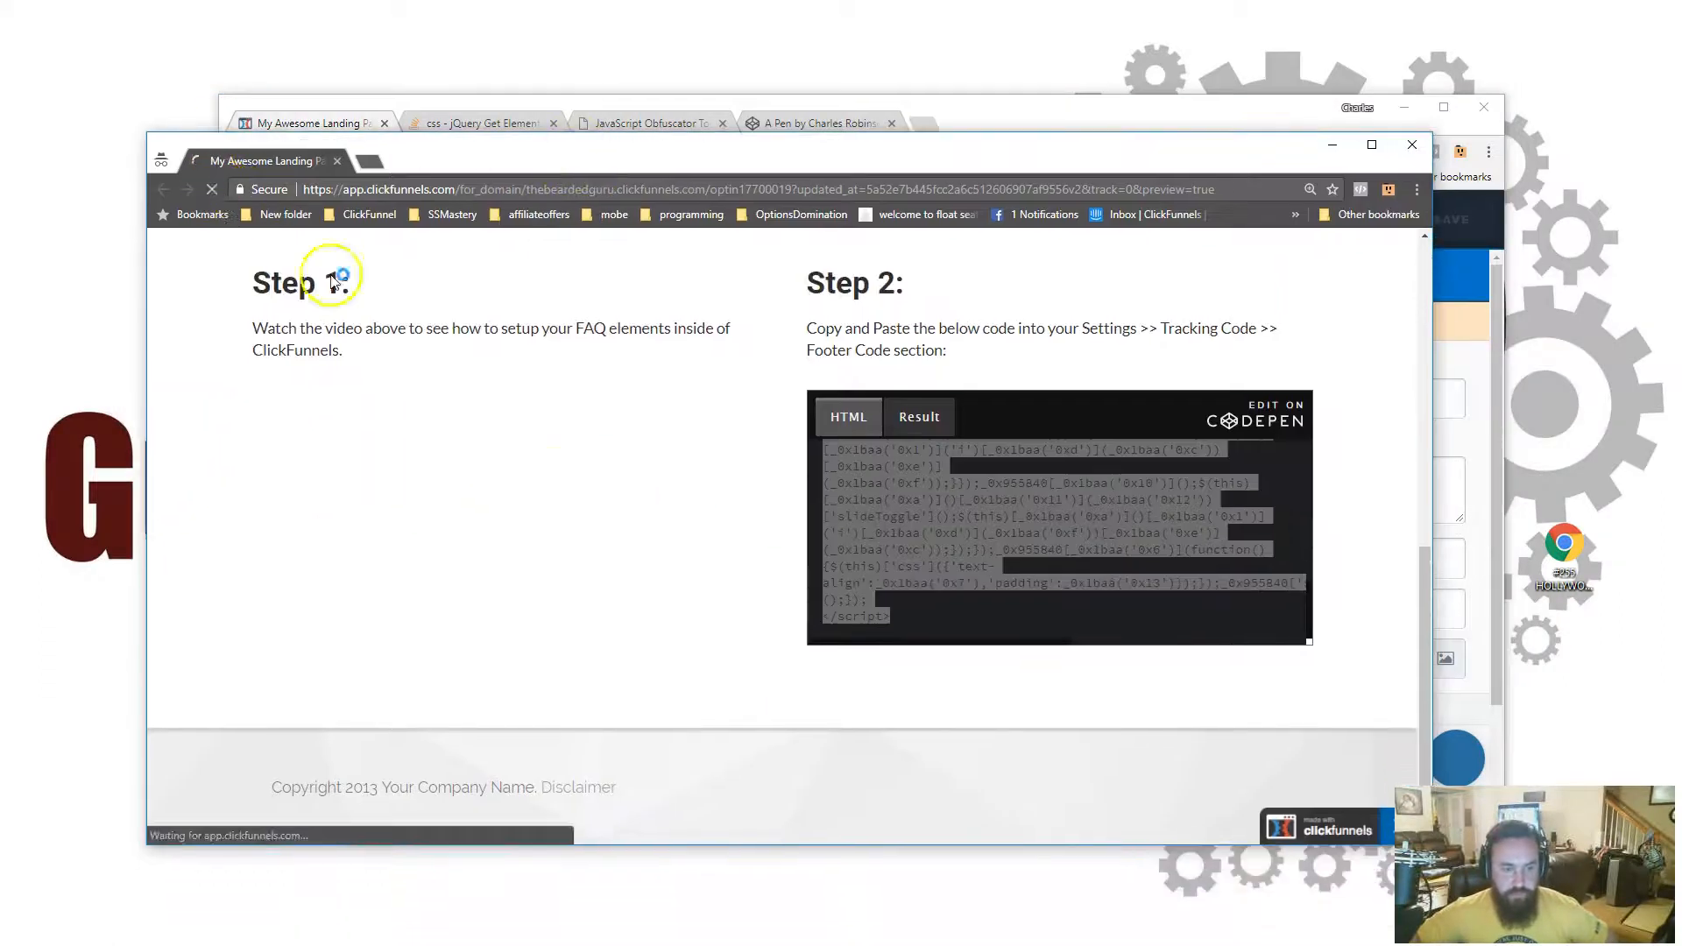
{"action": "scroll", "coordinate": [972, 543], "scroll_direction": "up", "scroll_amount": 3}
{"action": "left_click", "coordinate": [1086, 462]}
{"action": "left_click", "coordinate": [1011, 592]}
{"action": "left_click", "coordinate": [975, 657]}
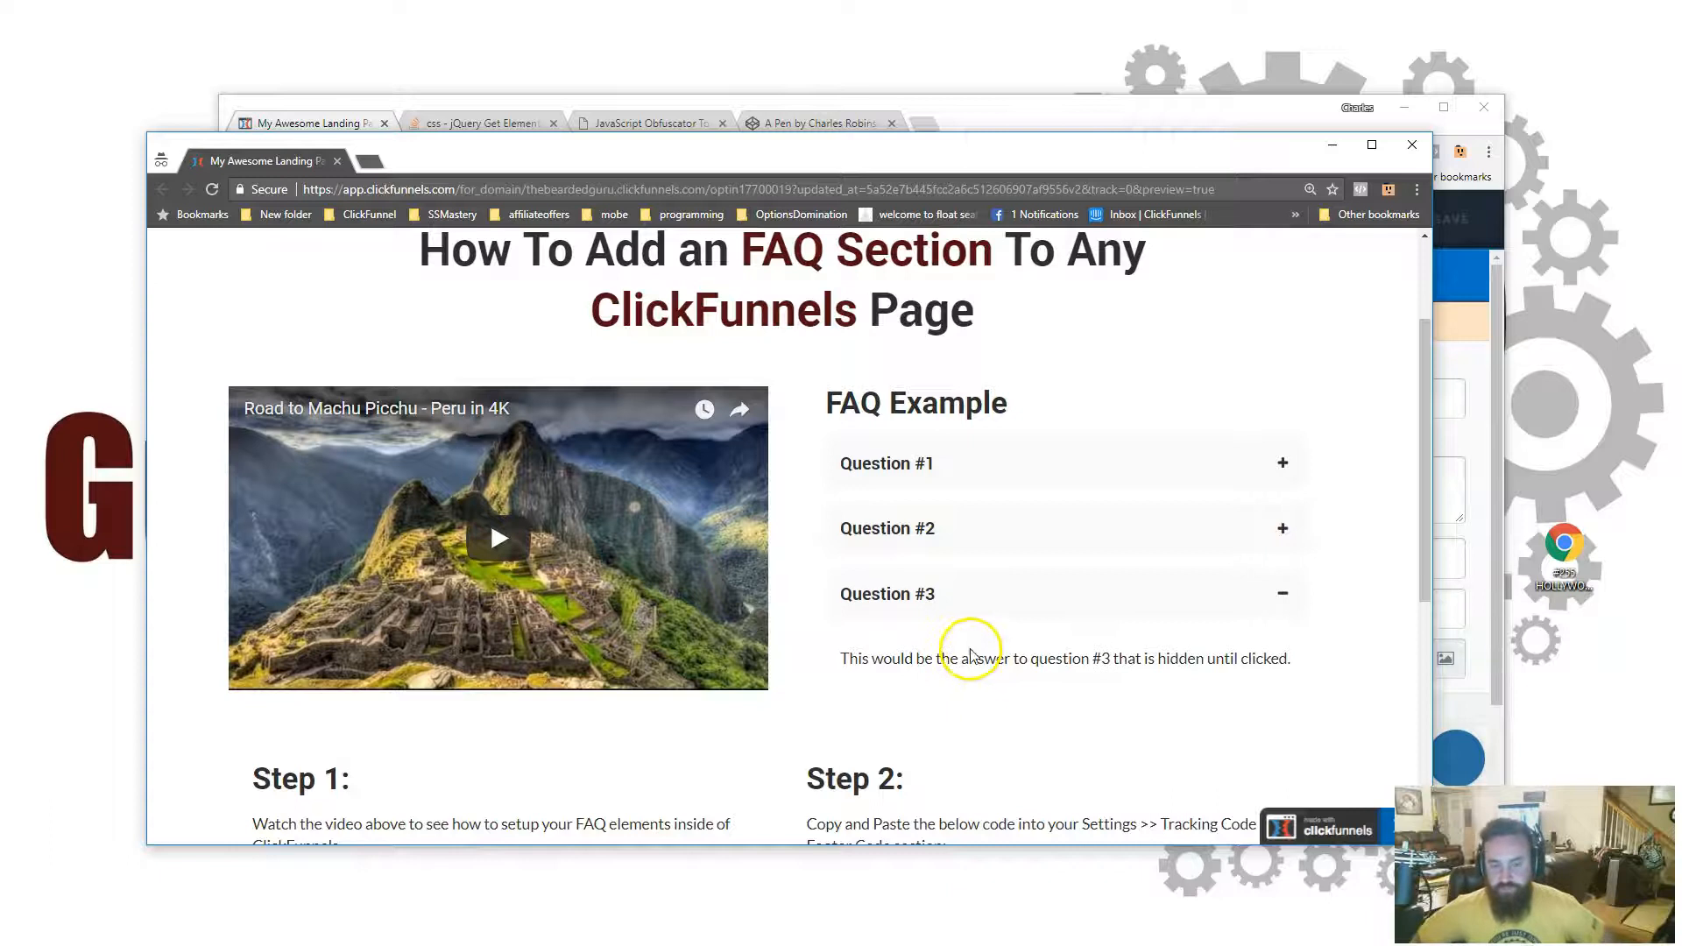
Step: Return to the page editor, dismiss the SEO meta data settings, and review the settings of the answer under Question #1
{"action": "left_click", "coordinate": [1082, 101]}
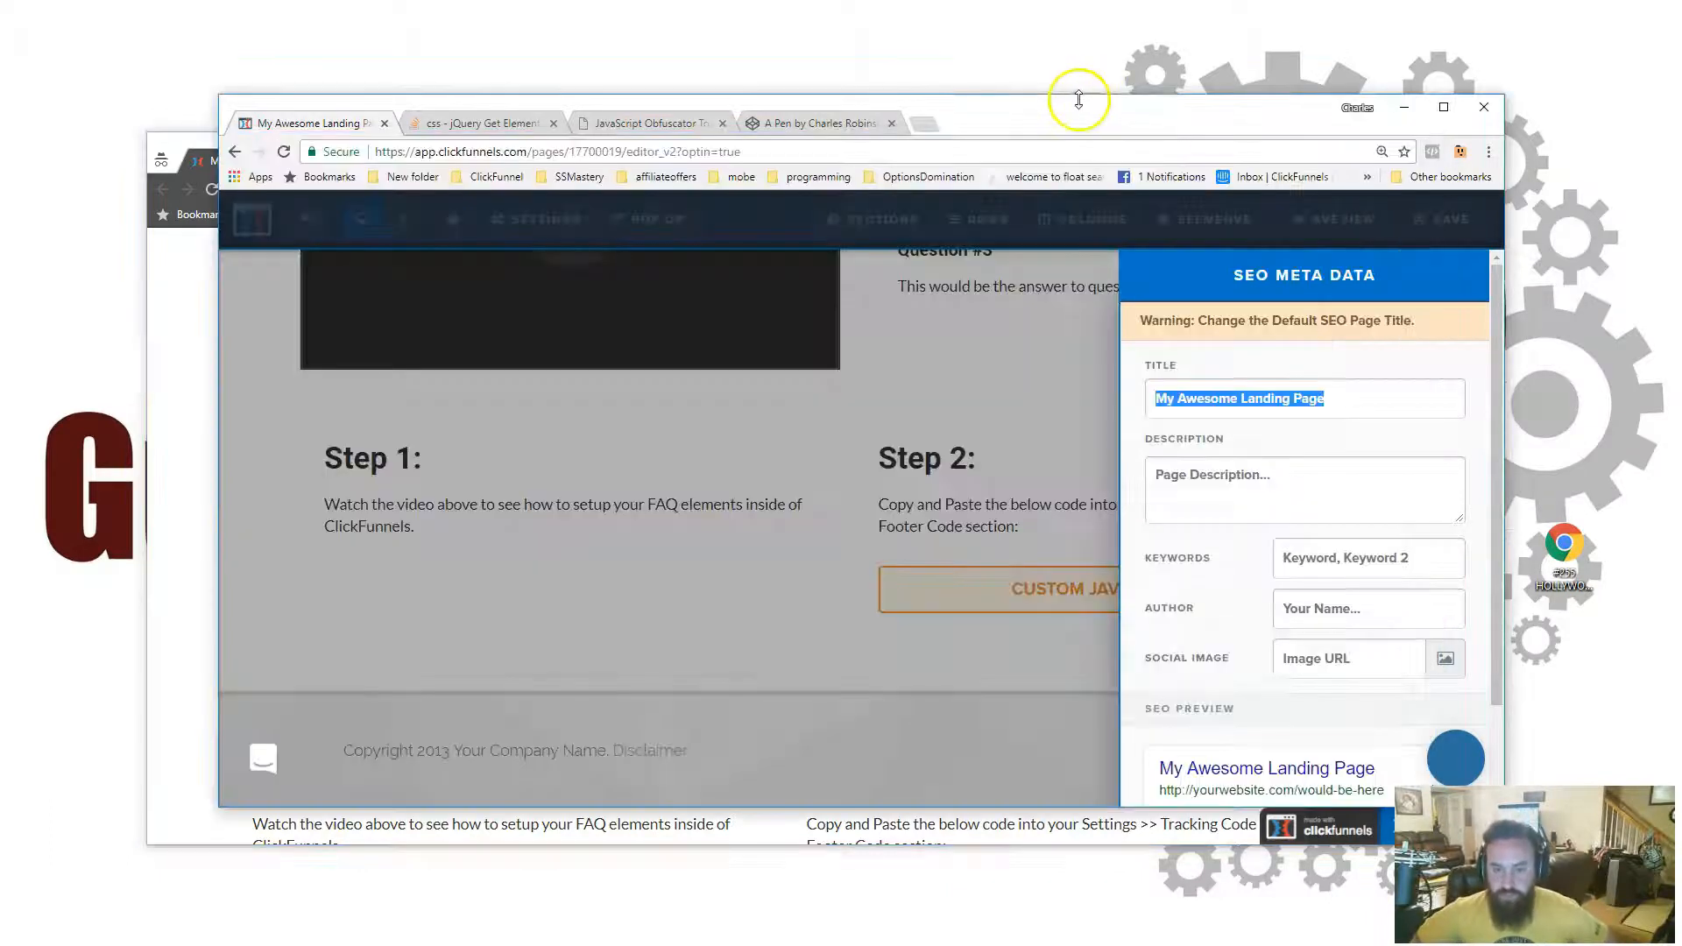
{"action": "left_click", "coordinate": [933, 476]}
{"action": "scroll", "coordinate": [1062, 429], "scroll_direction": "up", "scroll_amount": 3}
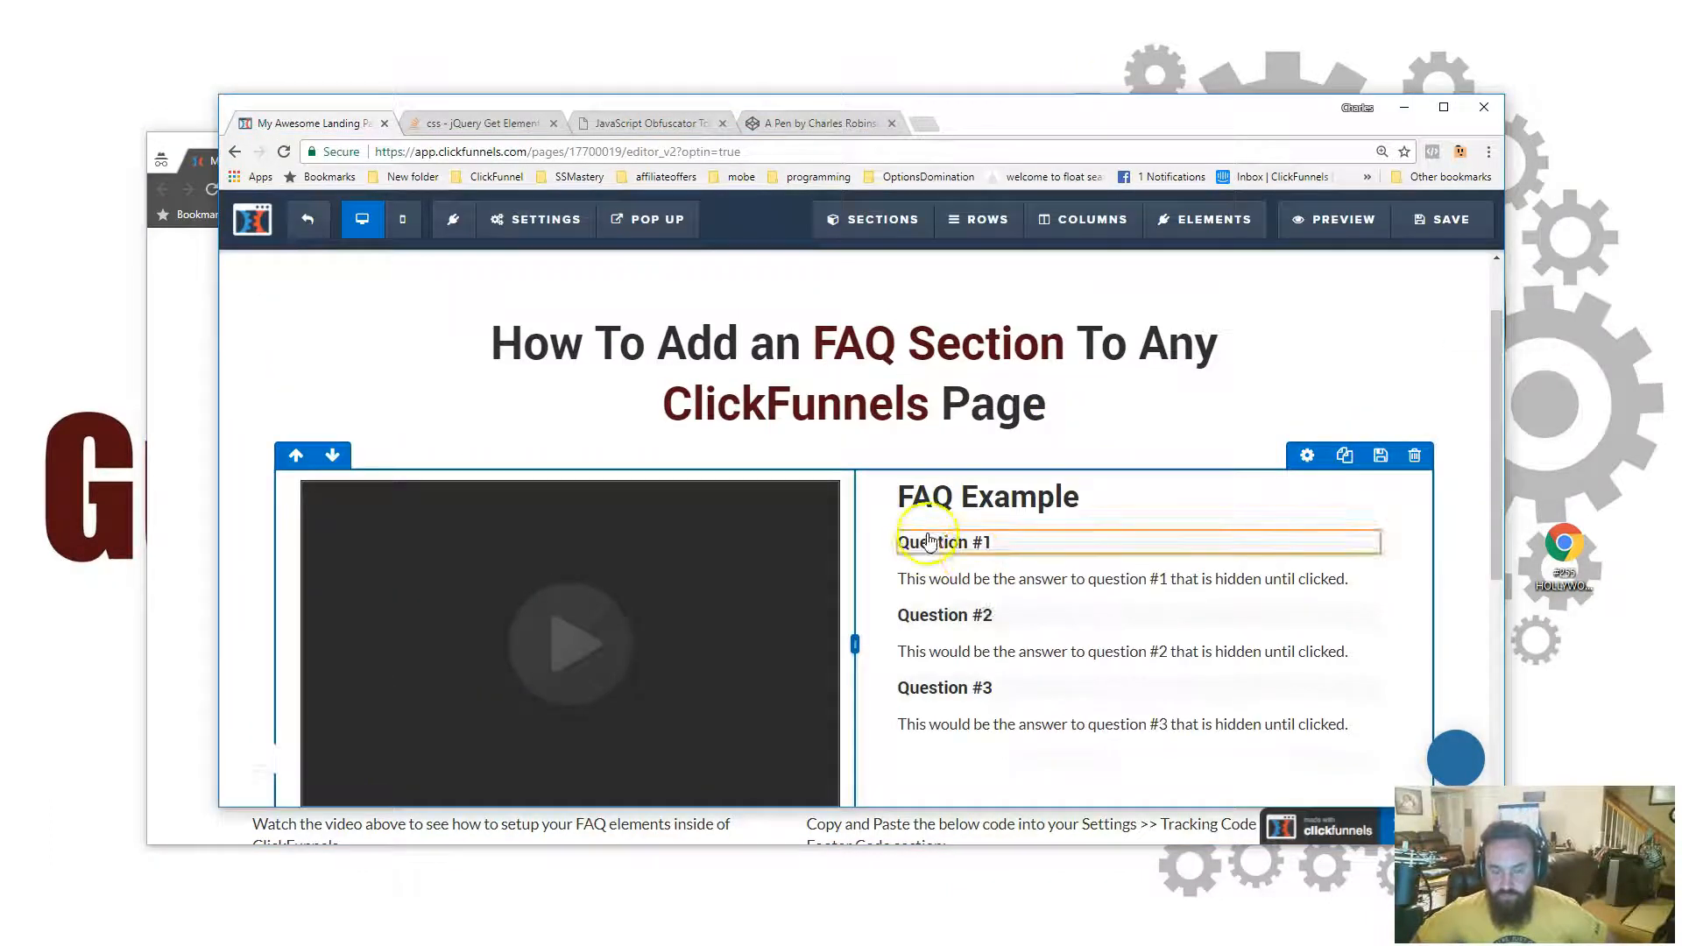
{"action": "scroll", "coordinate": [1010, 604], "scroll_direction": "down", "scroll_amount": 5}
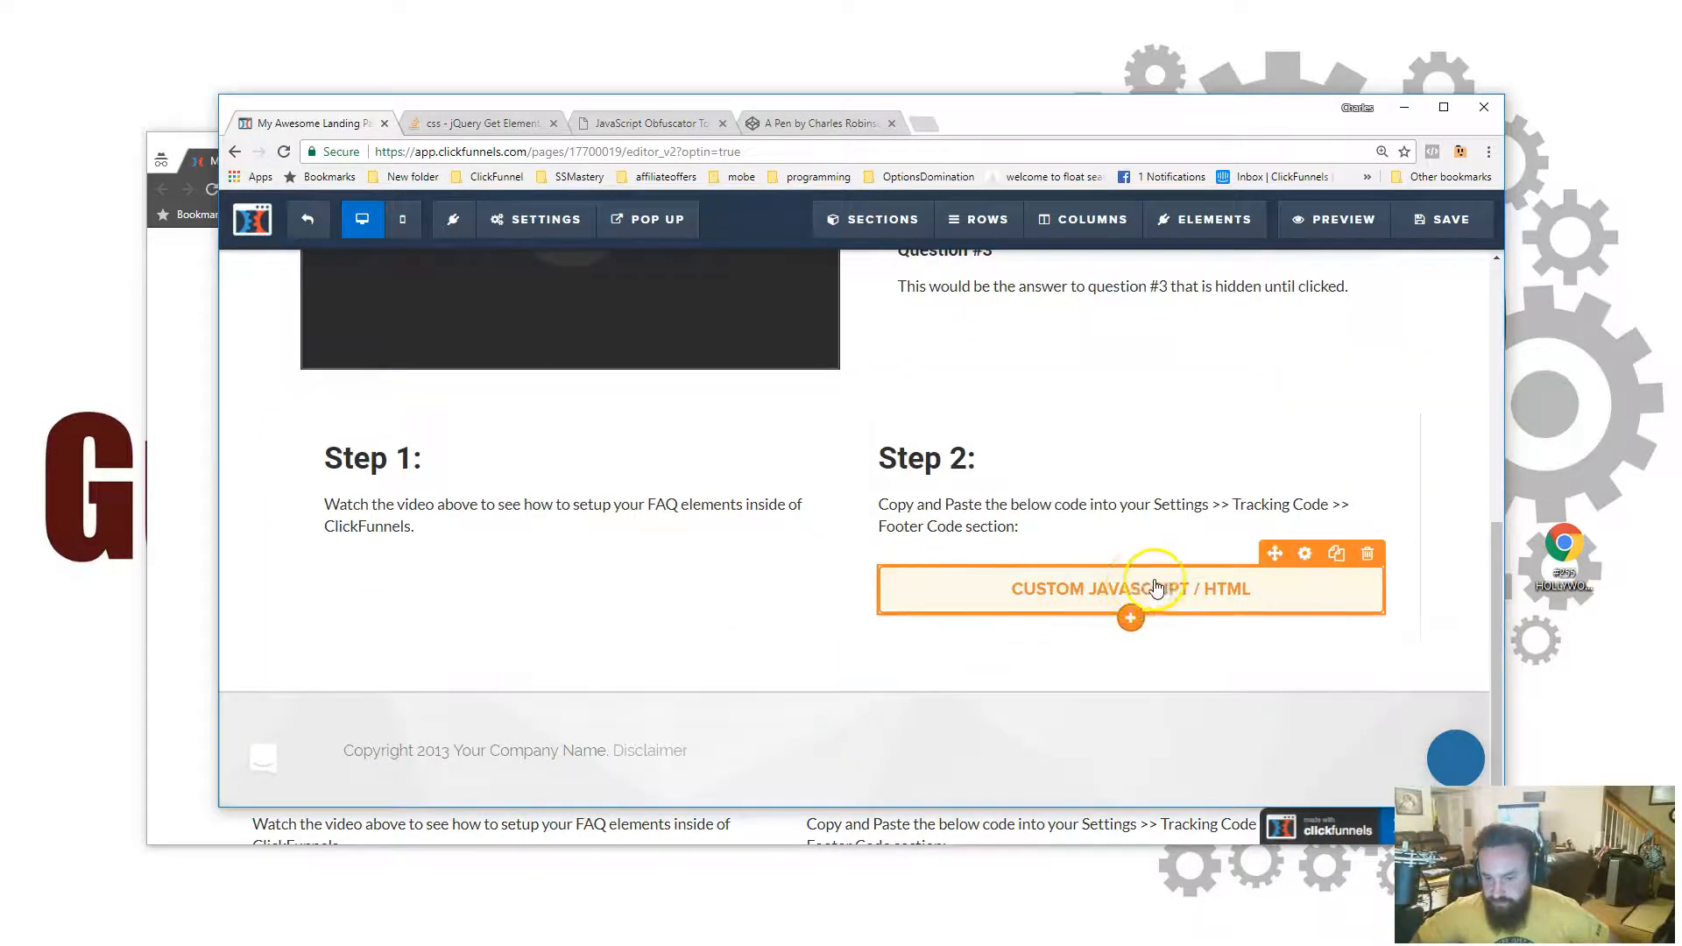
{"action": "scroll", "coordinate": [1156, 587], "scroll_direction": "up", "scroll_amount": 4}
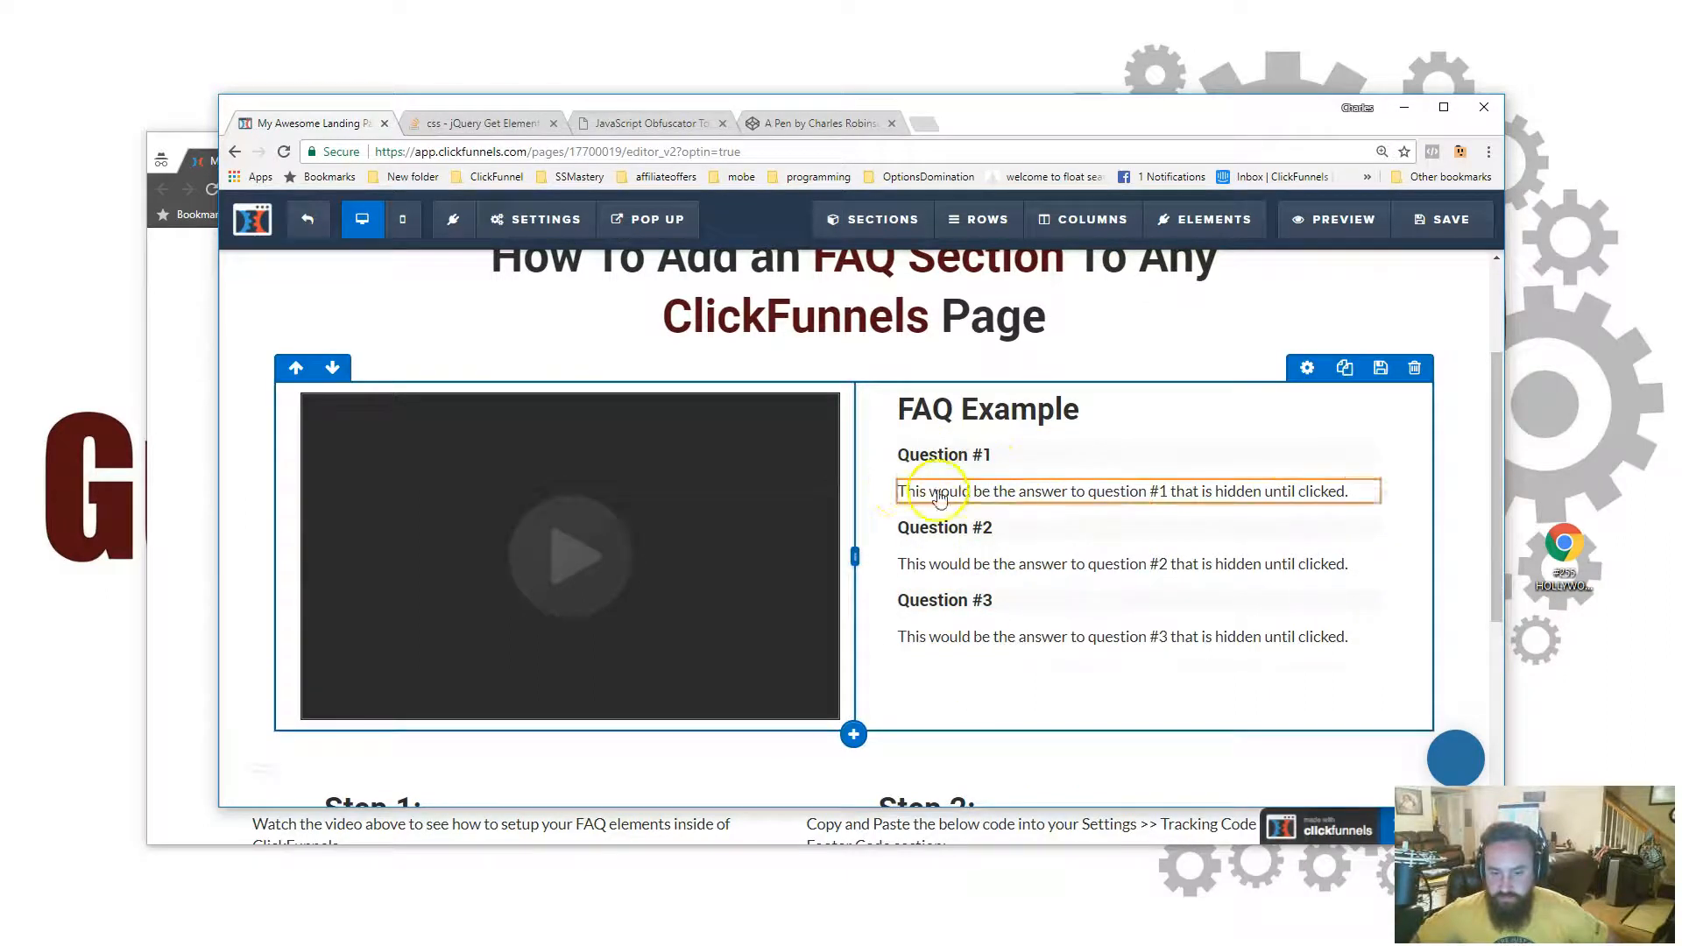
{"action": "left_click", "coordinate": [1298, 469]}
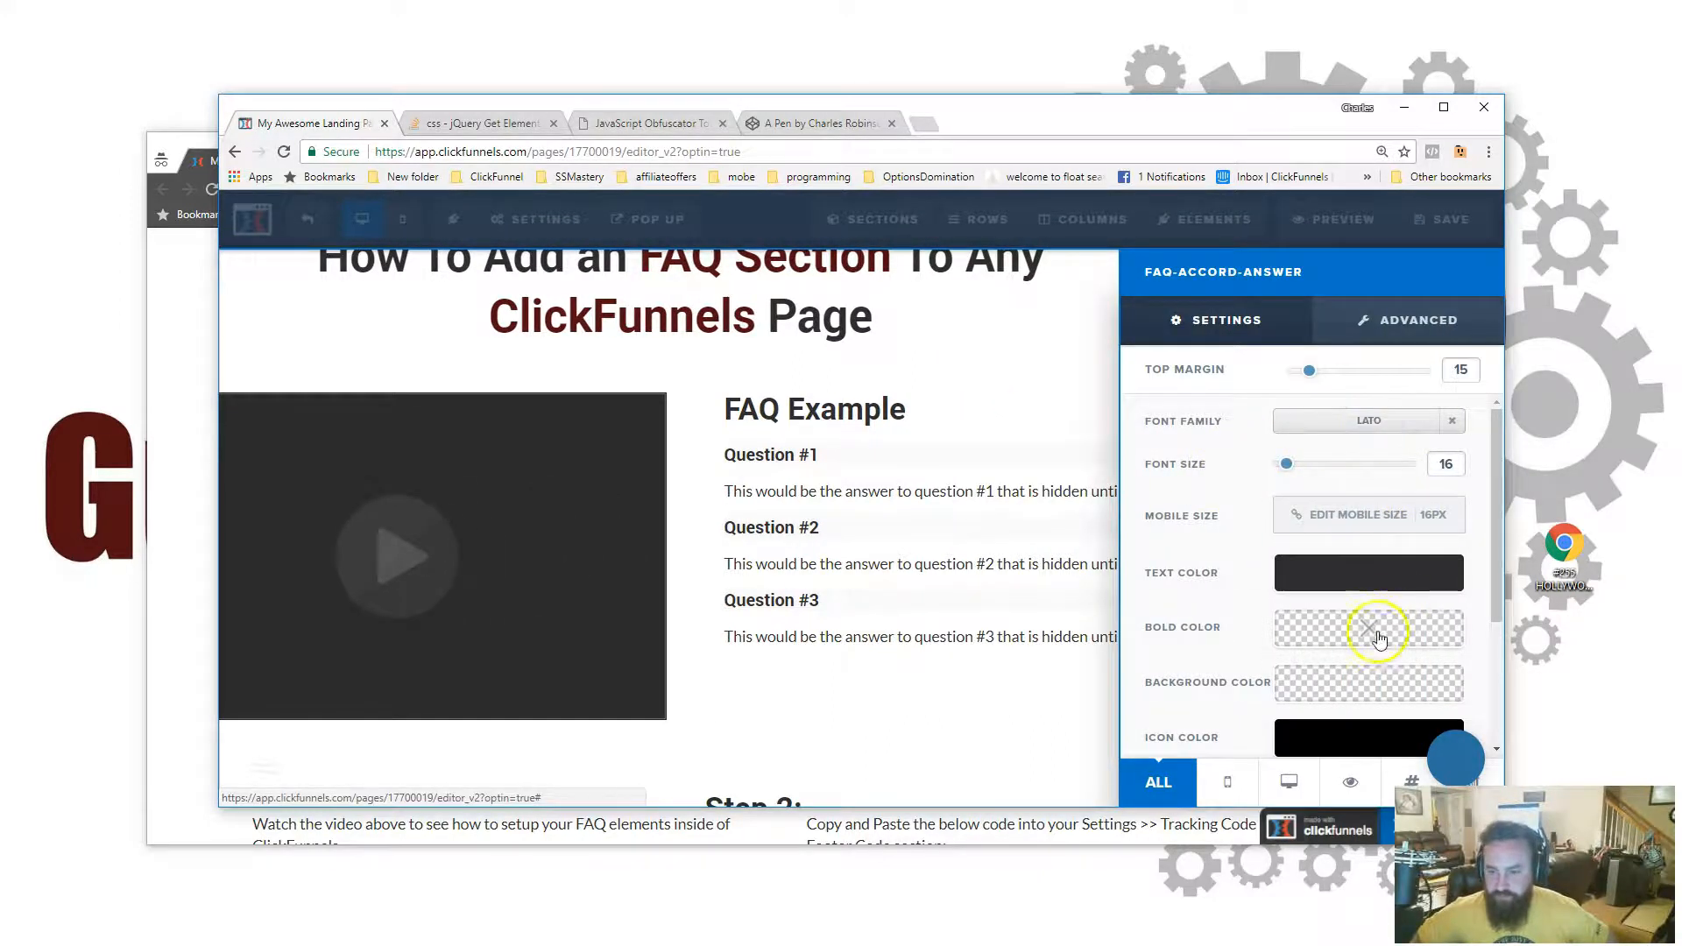
{"action": "left_click", "coordinate": [888, 560]}
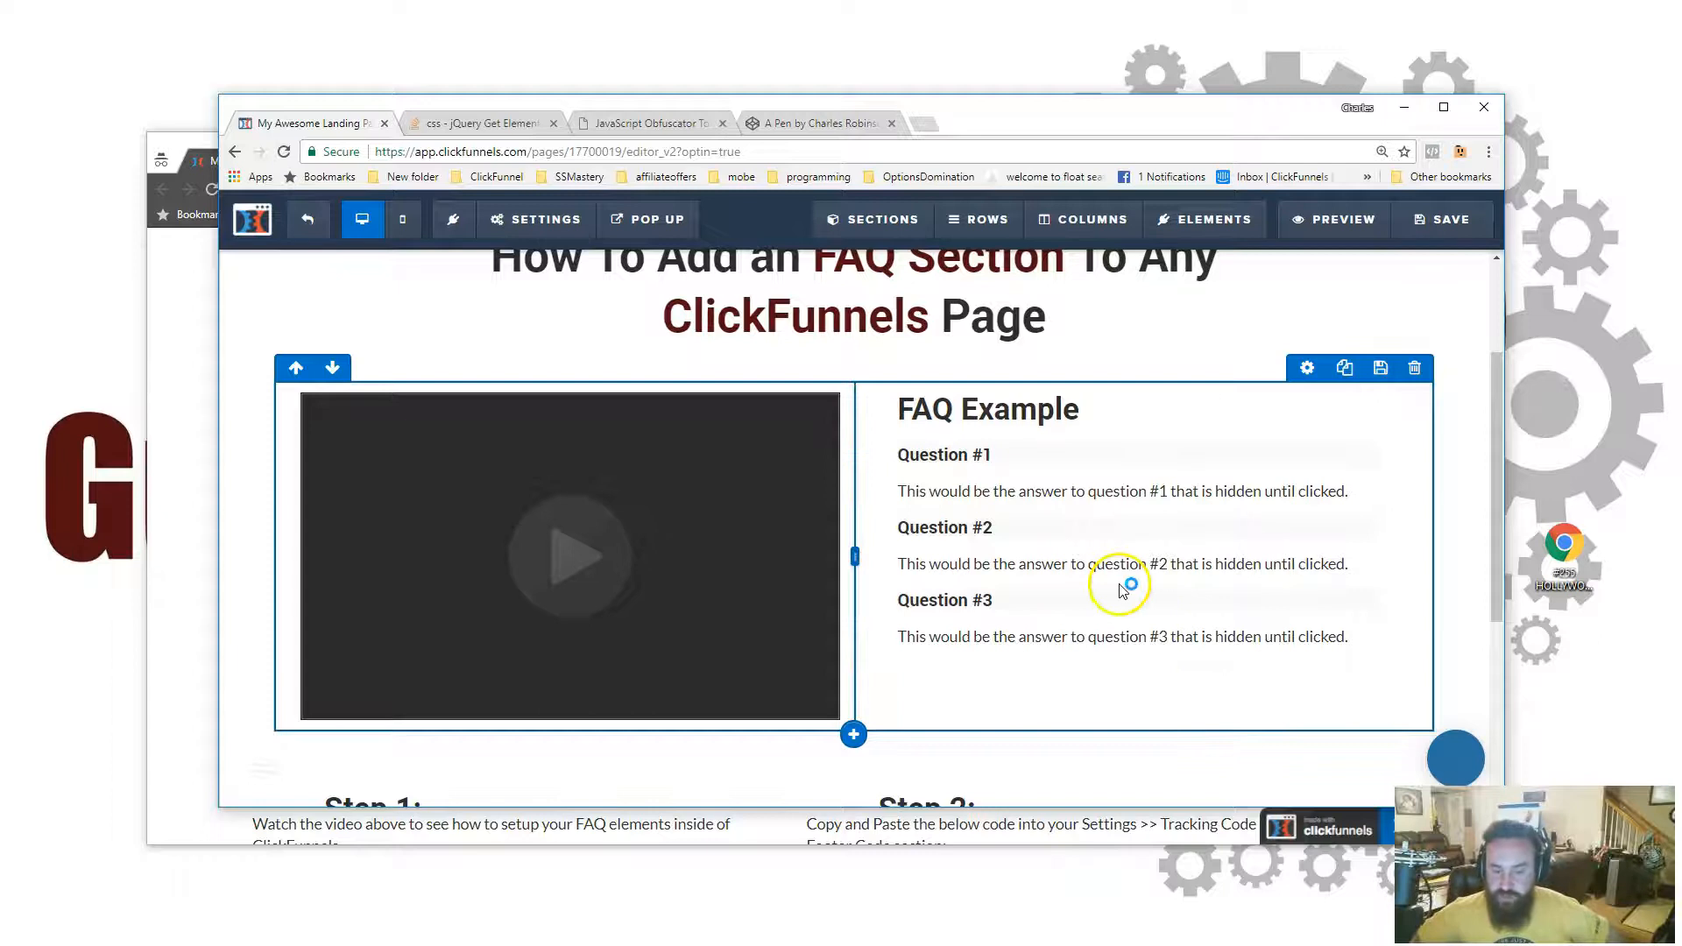
{"action": "scroll", "coordinate": [1121, 592], "scroll_direction": "down", "scroll_amount": 3}
{"action": "scroll", "coordinate": [1122, 592], "scroll_direction": "up", "scroll_amount": 4}
{"action": "scroll", "coordinate": [1122, 591], "scroll_direction": "up", "scroll_amount": 1}
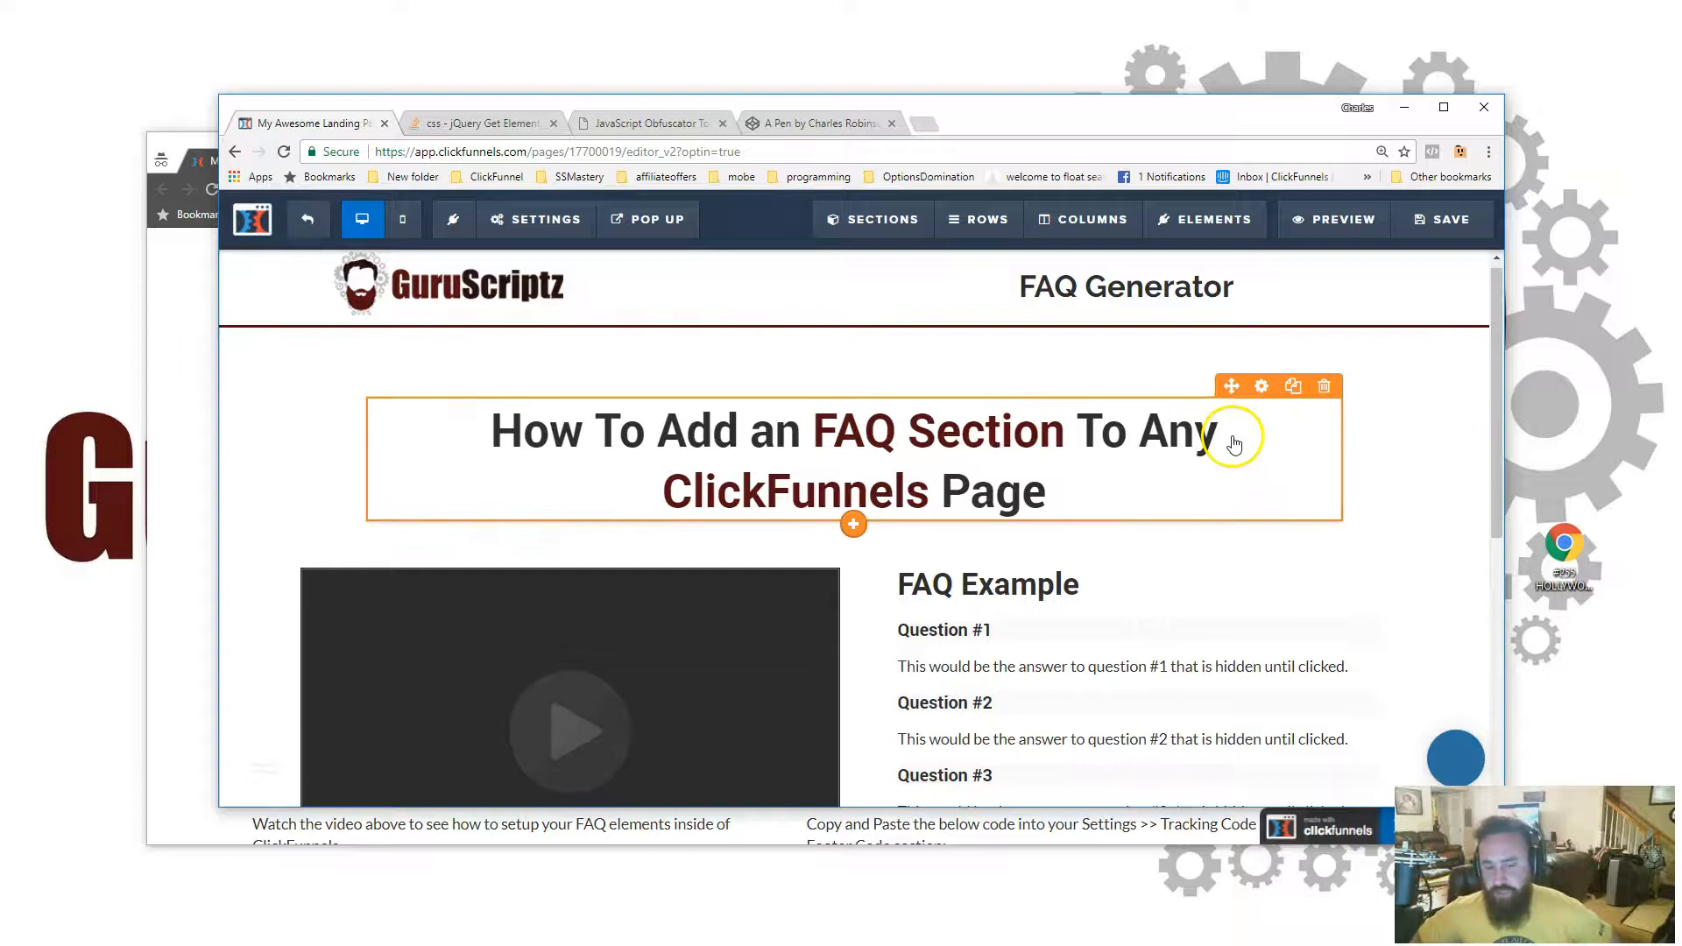
{"action": "scroll", "coordinate": [1232, 445], "scroll_direction": "down", "scroll_amount": 2}
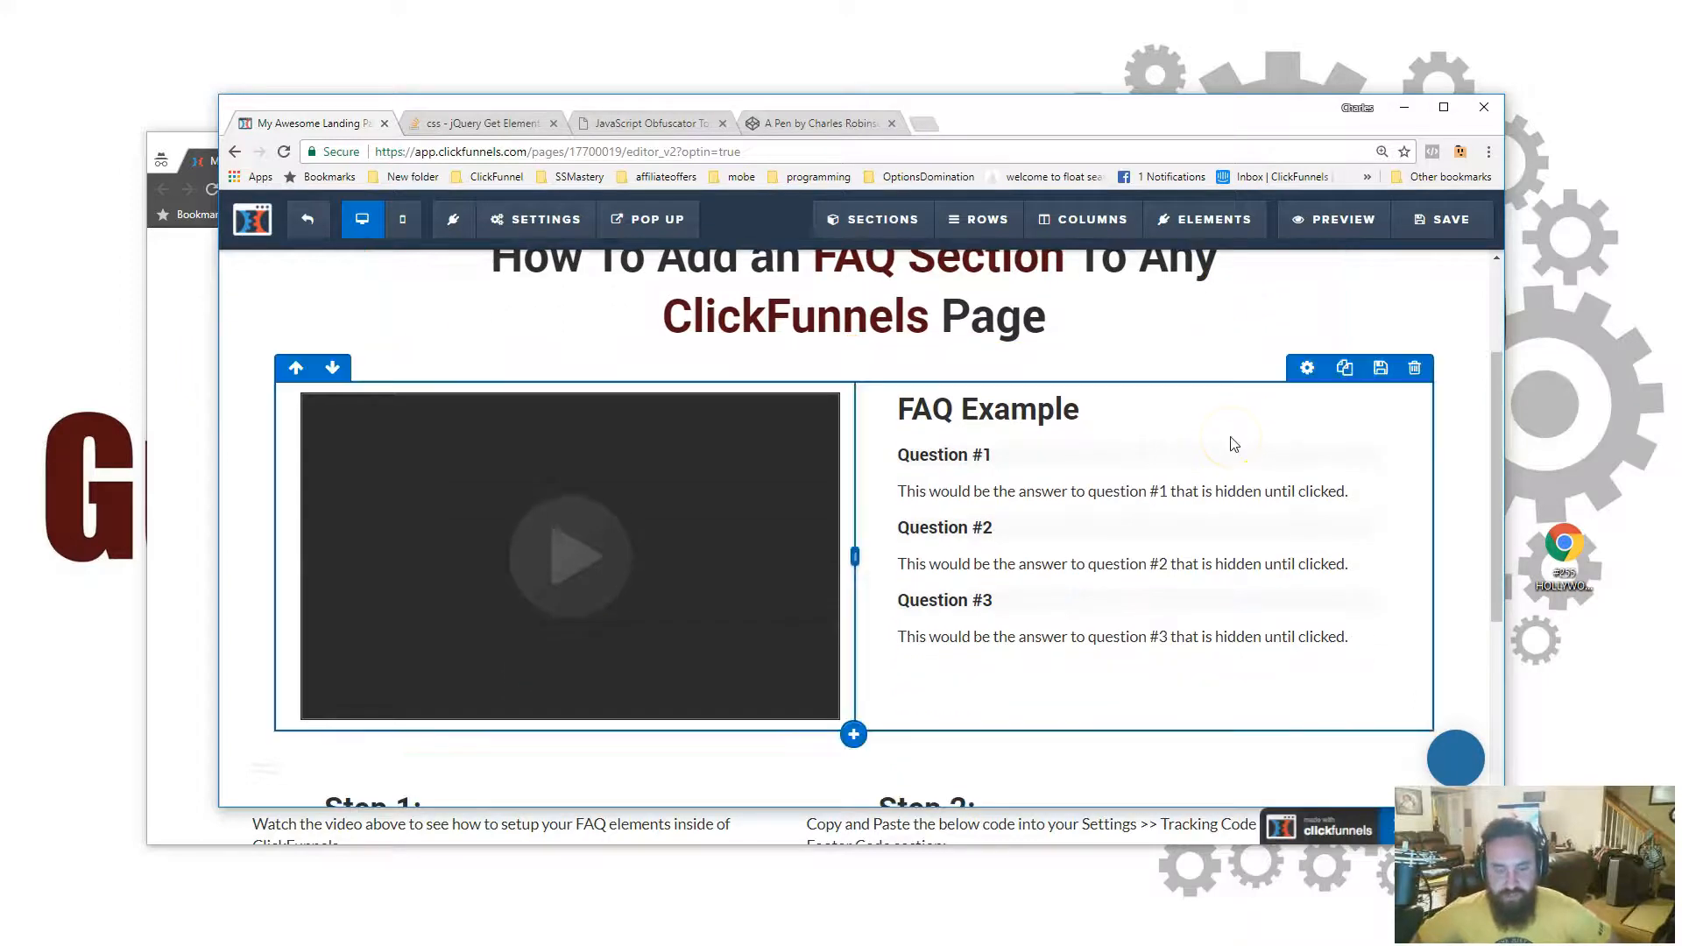
{"action": "scroll", "coordinate": [1235, 438], "scroll_direction": "down", "scroll_amount": 2}
{"action": "scroll", "coordinate": [1228, 434], "scroll_direction": "up", "scroll_amount": 4}
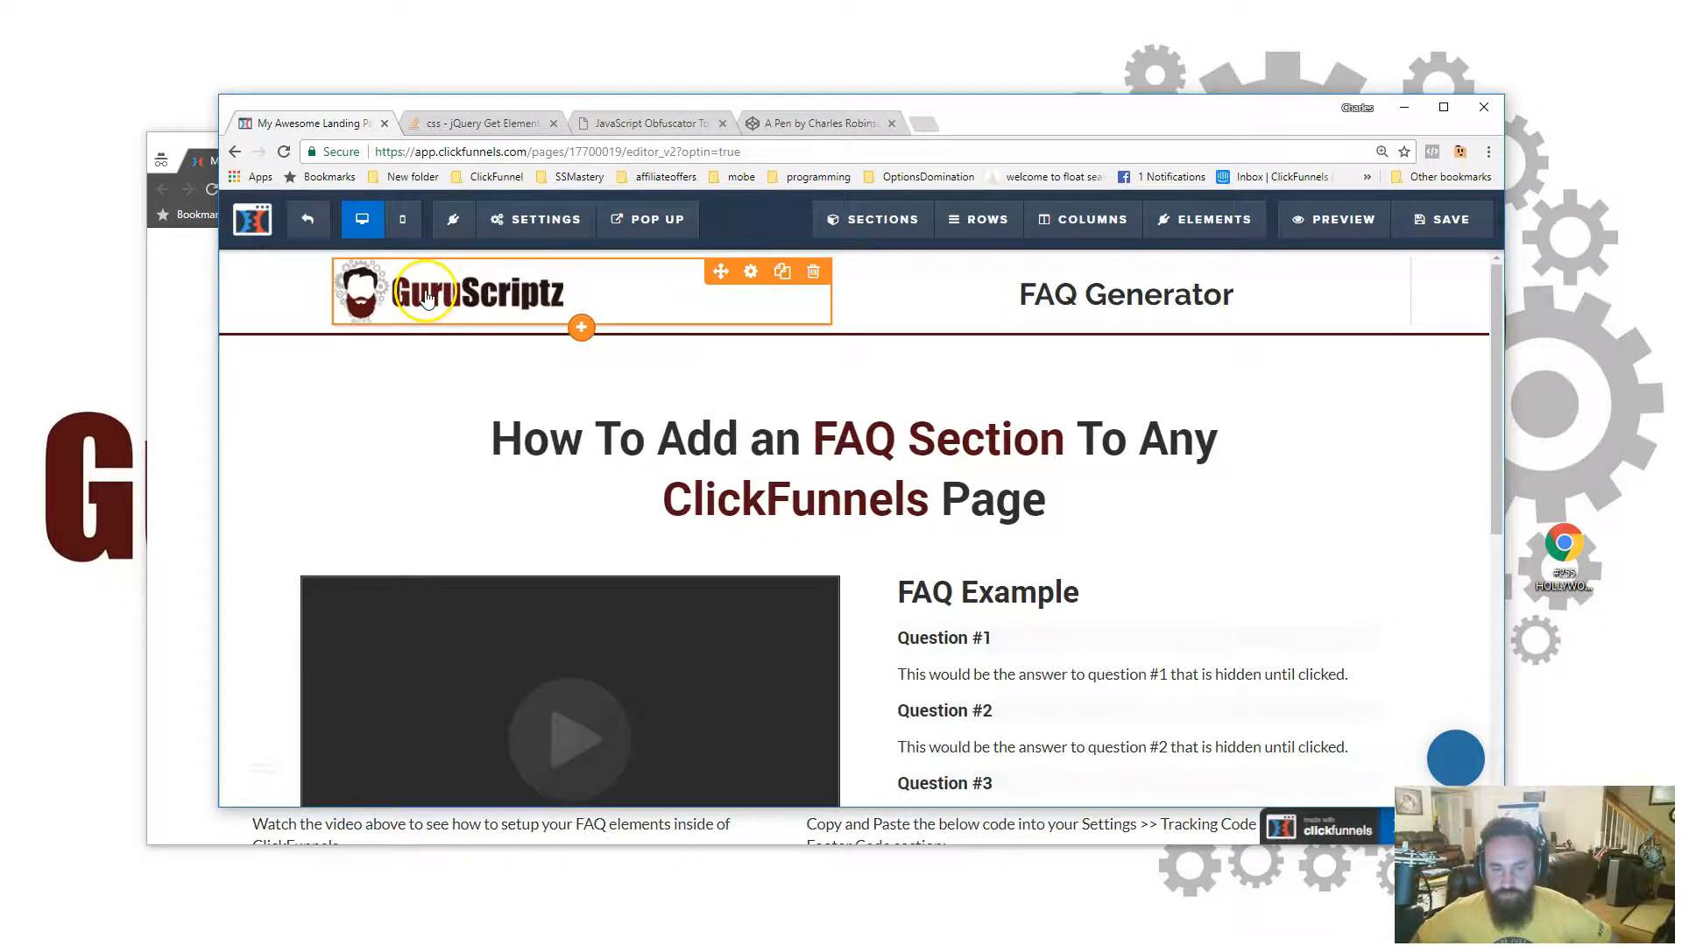
{"action": "scroll", "coordinate": [1057, 378], "scroll_direction": "down", "scroll_amount": 2}
{"action": "scroll", "coordinate": [1057, 373], "scroll_direction": "up", "scroll_amount": 2}
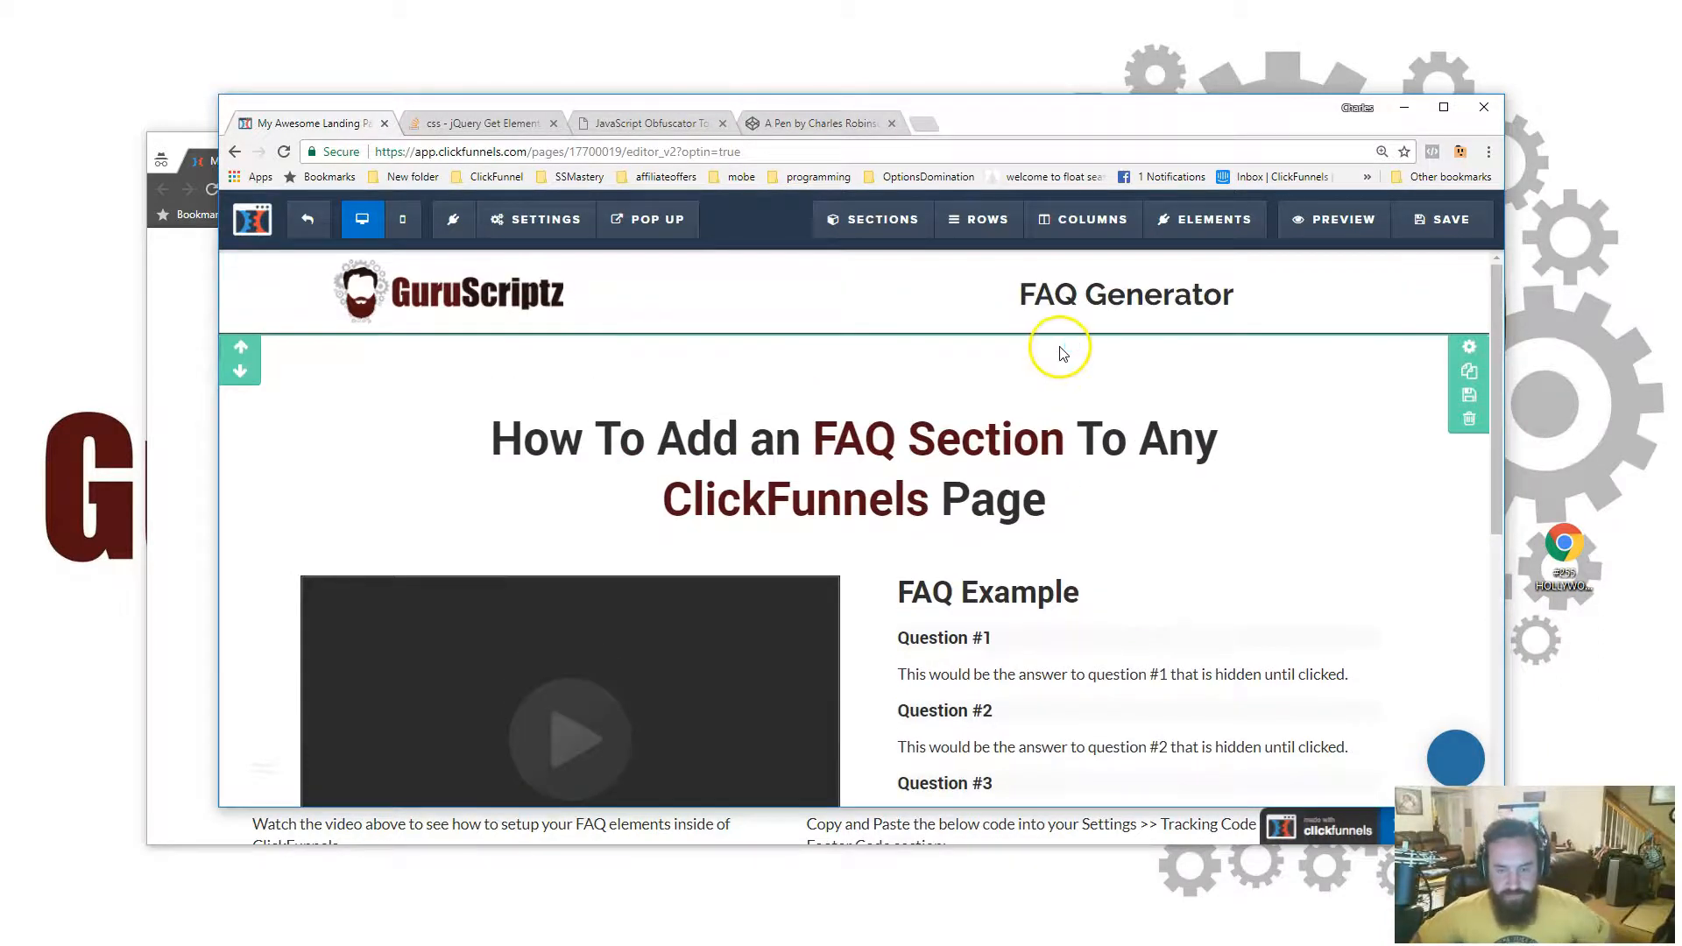